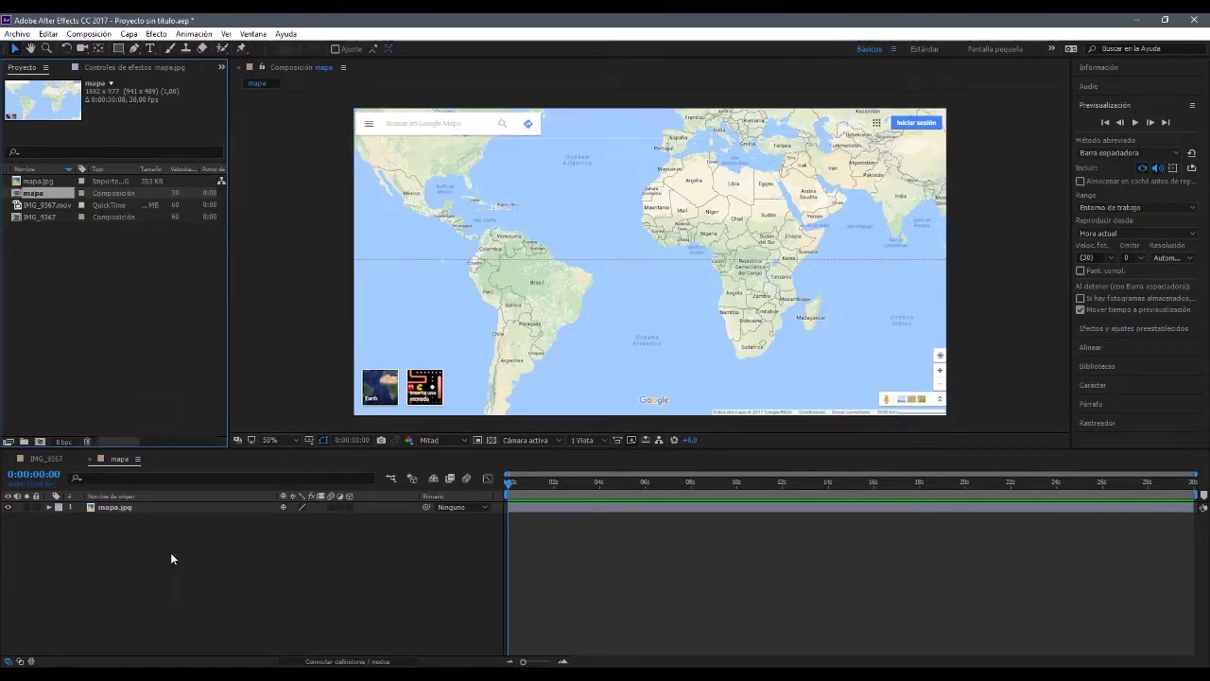
Create a new solid layer named "Ruta" in the mapa composition.
right_click(194, 579)
mouse_move(236, 459)
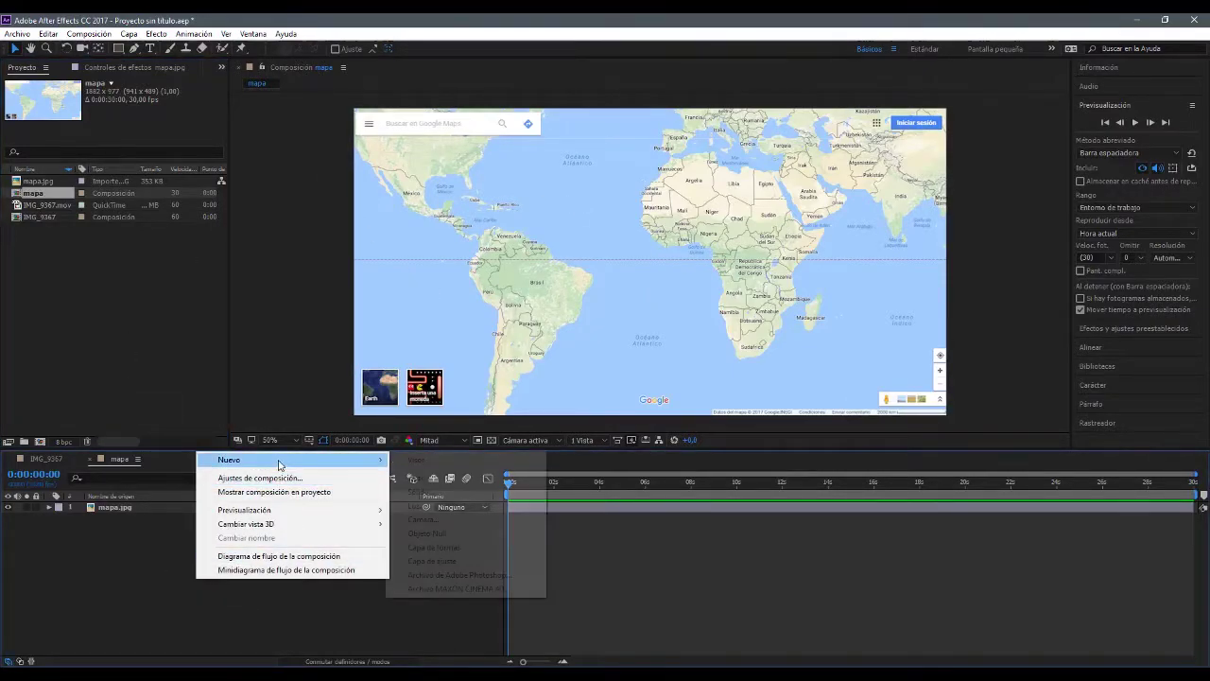
left_click(425, 491)
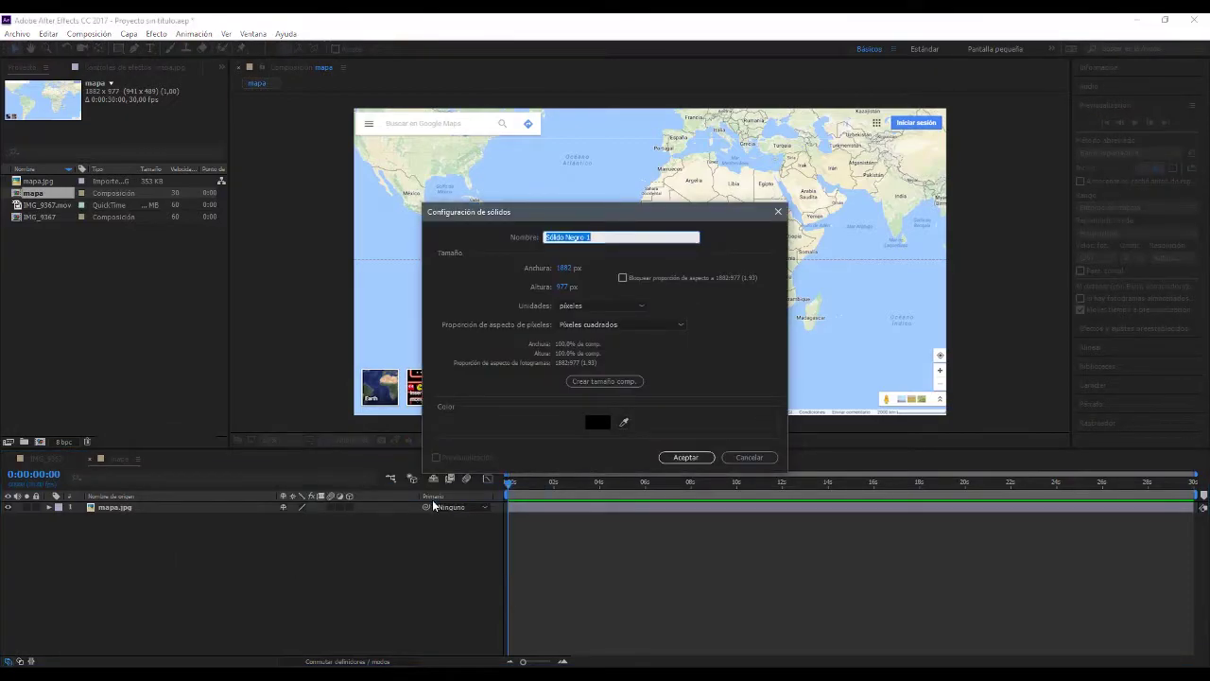
type("Ruta")
key("Return")
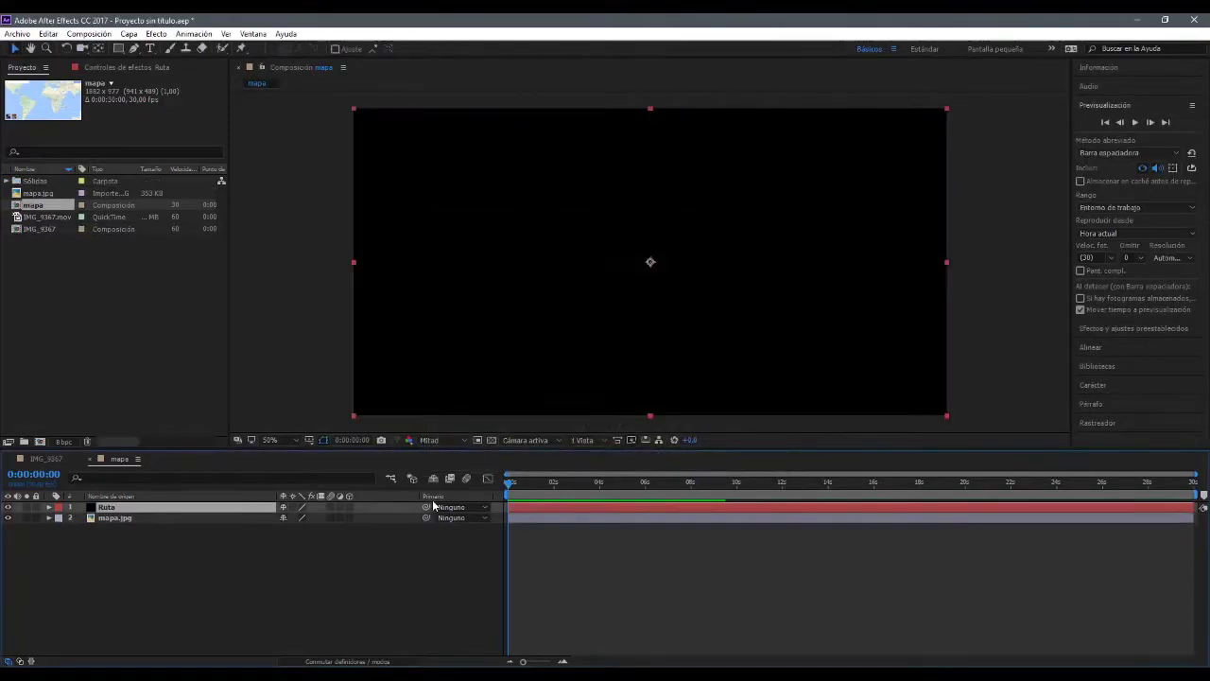
Apply the Universe Motion Graphics effect uni.Line to the Ruta layer.
left_click(156, 34)
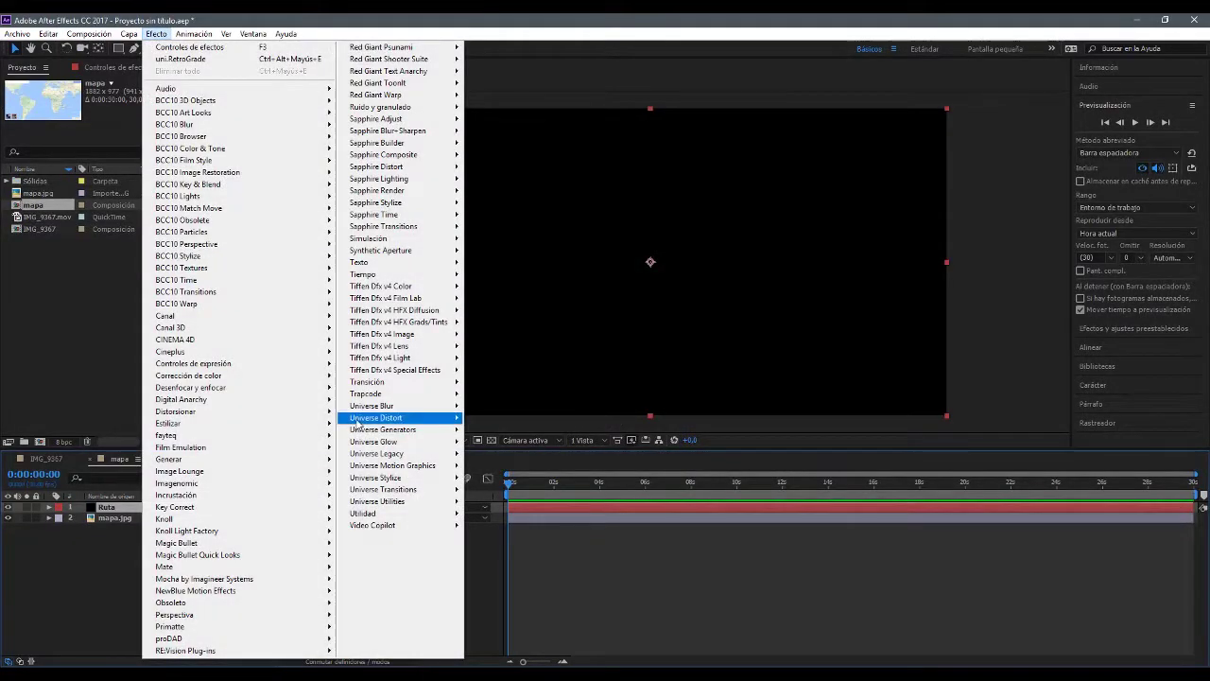
mouse_move(400, 465)
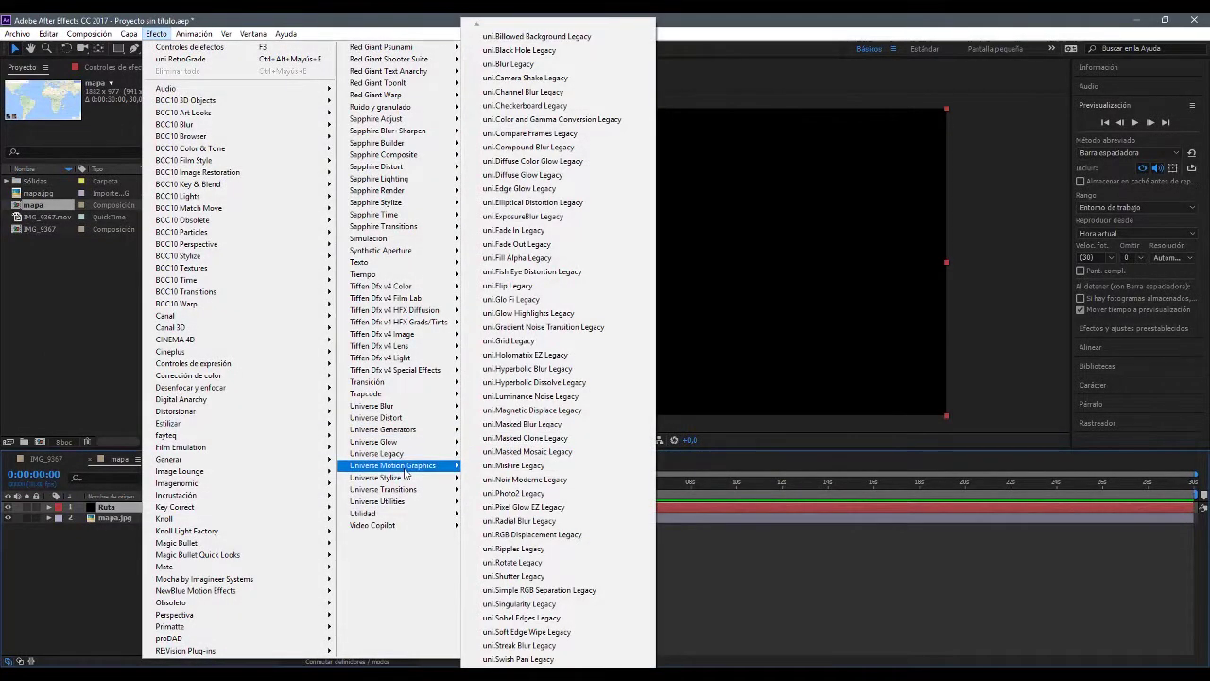
left_click(501, 478)
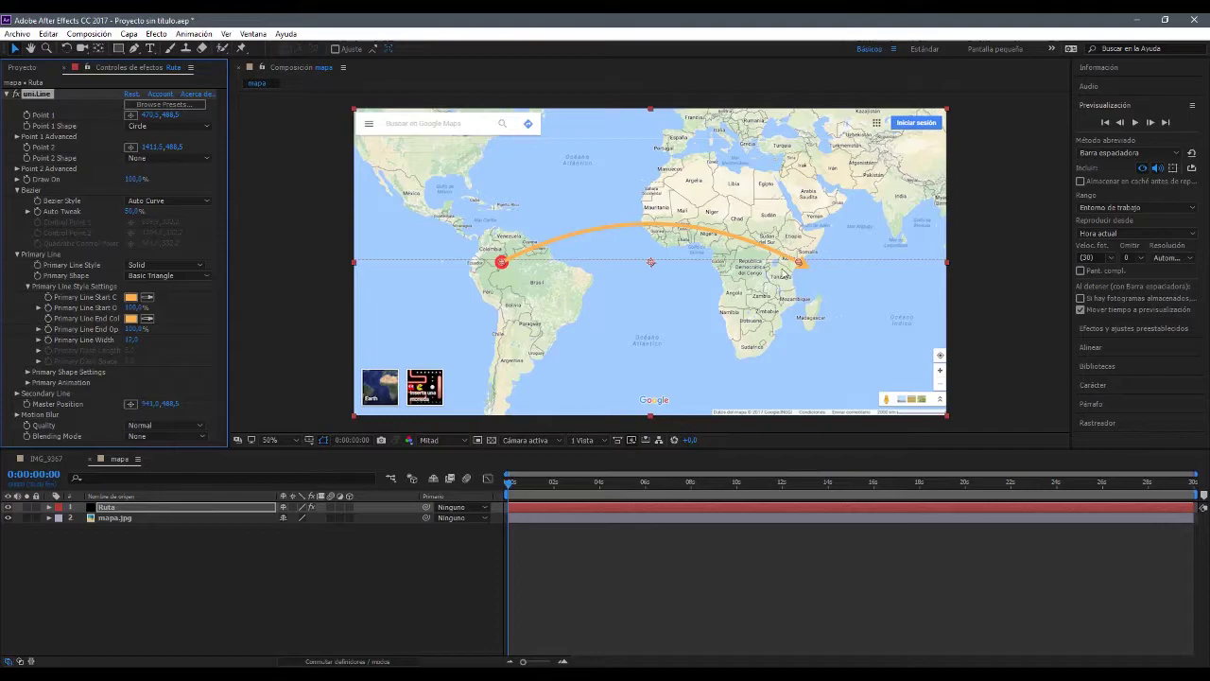
Place the line's Point 1 on Colombia and Point 2 close by on Venezuela, and keyframe Point 2 at the start.
left_click_drag(797, 266, 588, 199)
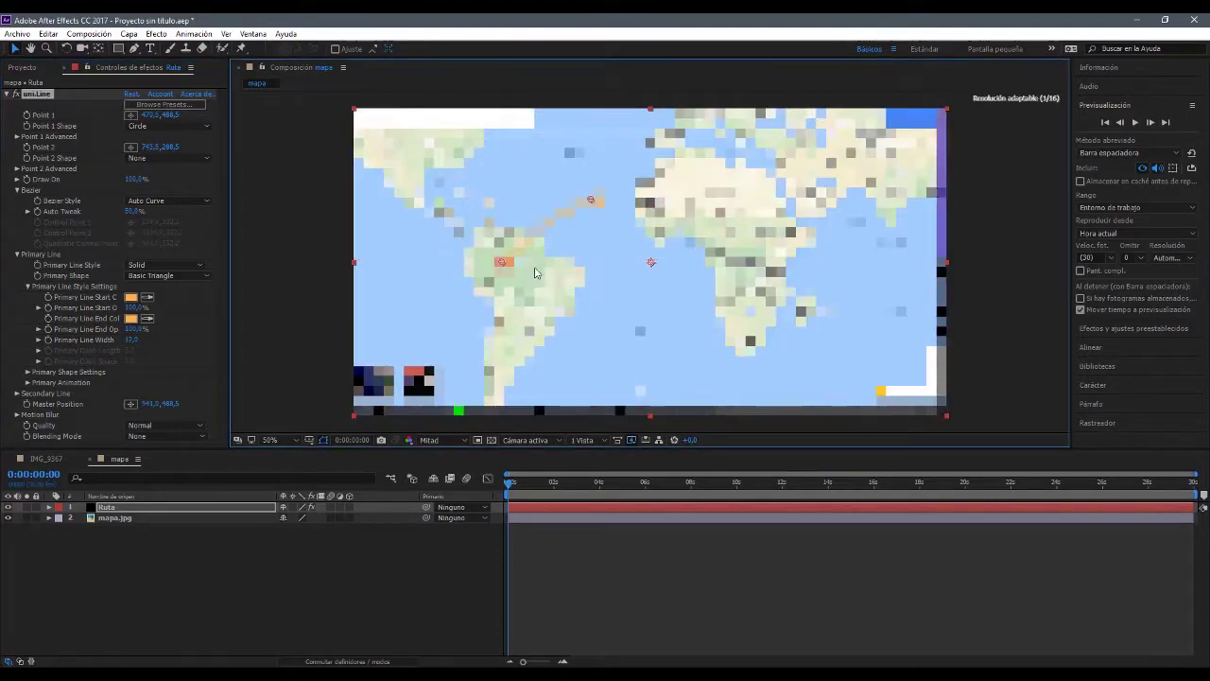
left_click_drag(506, 266, 498, 251)
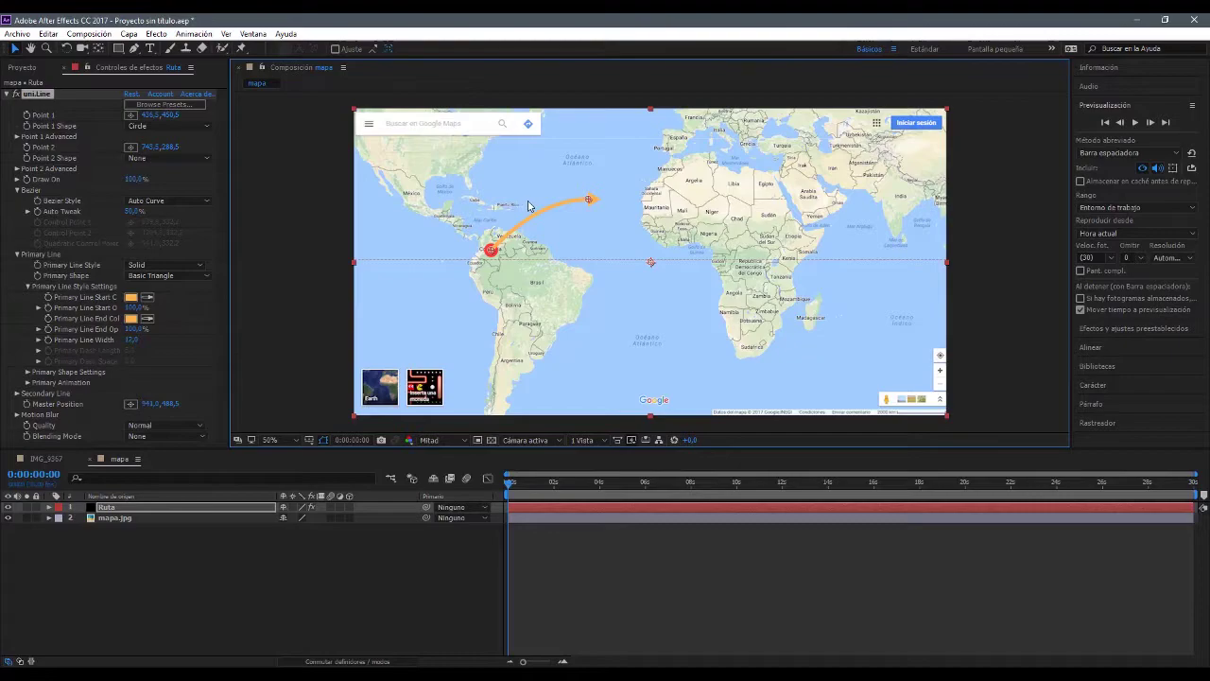
left_click_drag(587, 199, 506, 239)
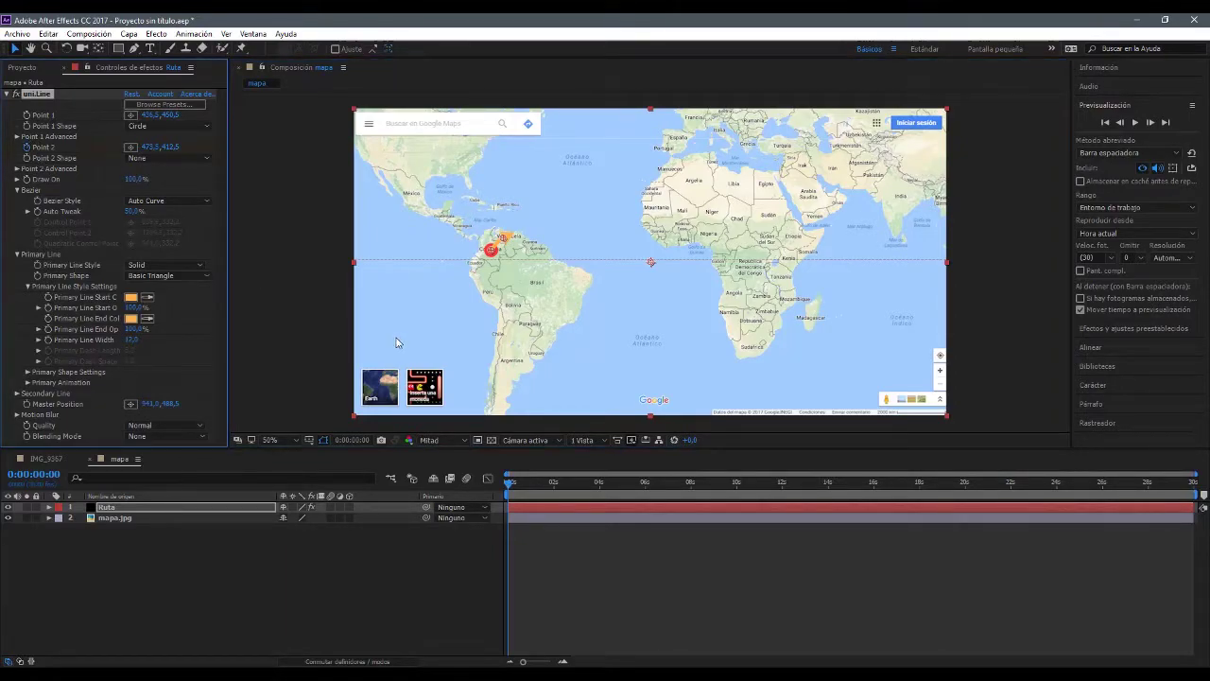
At 0:00:07:29, move the line's Point 2 across the map to Iran to animate the route.
left_click(690, 484)
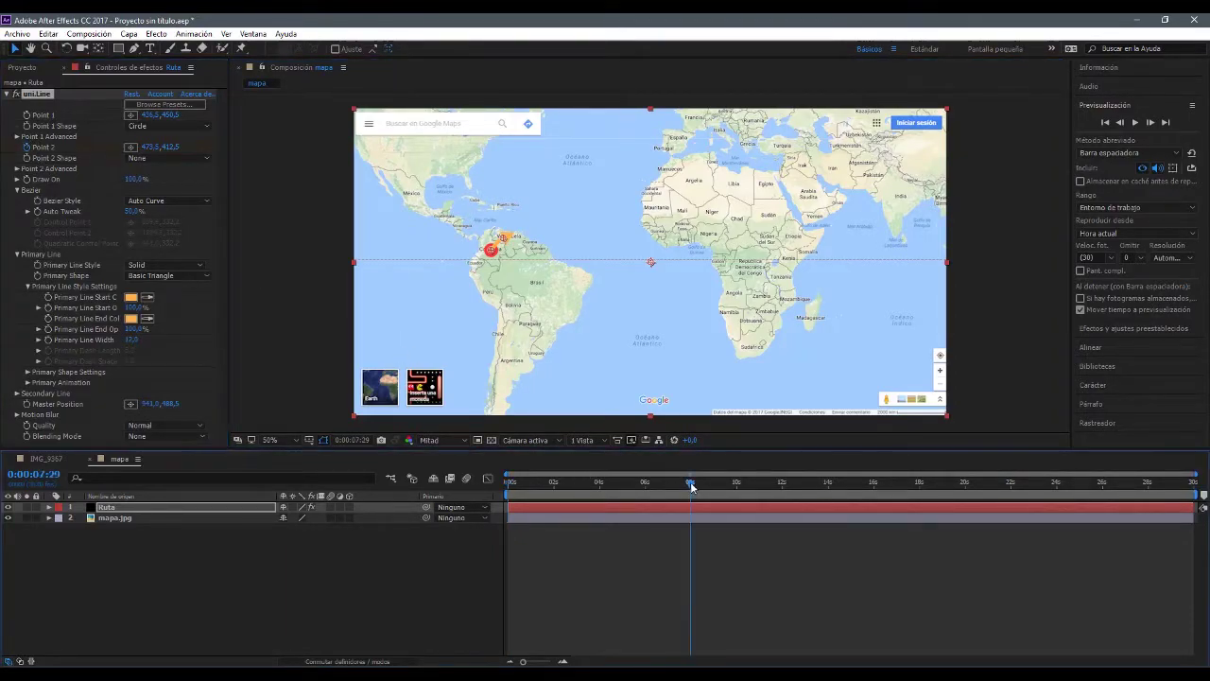
left_click_drag(501, 243, 830, 172)
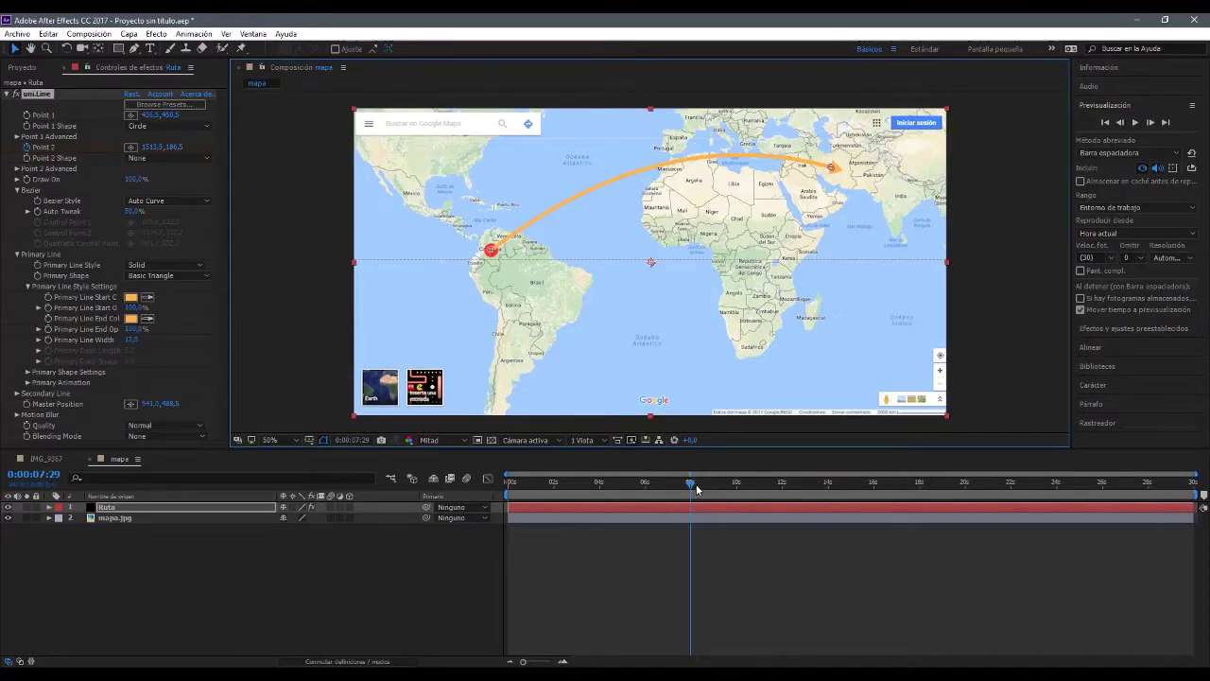
Preview the route line animation from the start of the composition.
left_click_drag(697, 488, 463, 577)
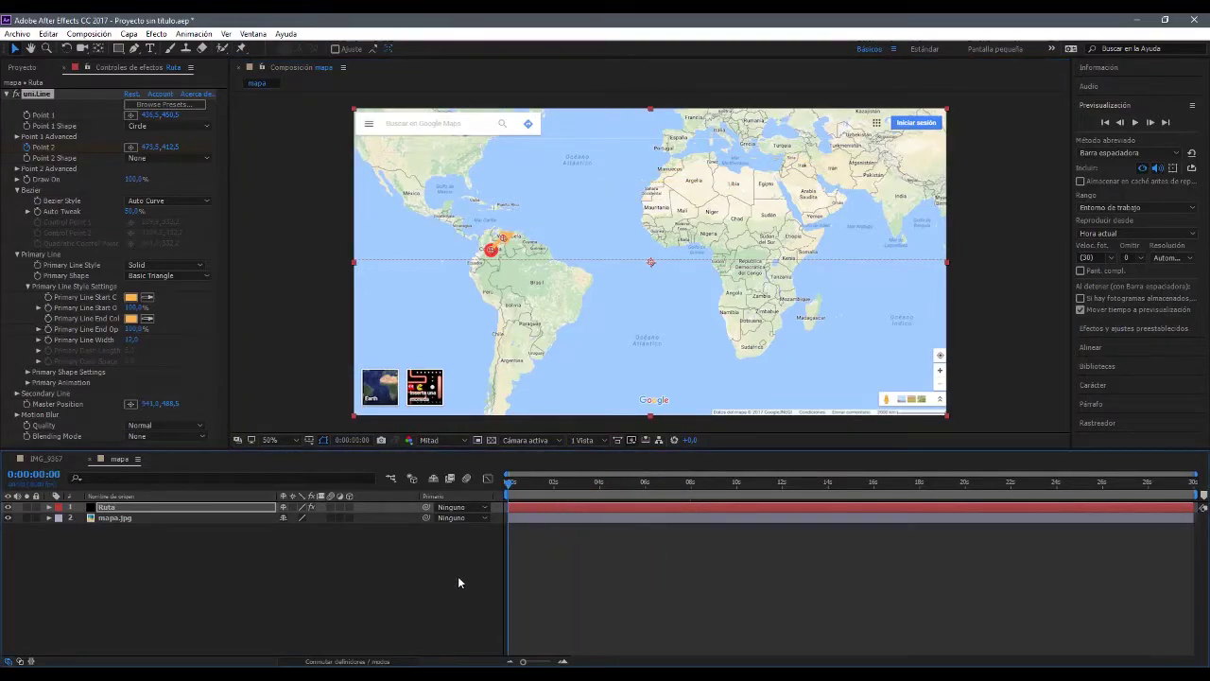
left_click(1137, 124)
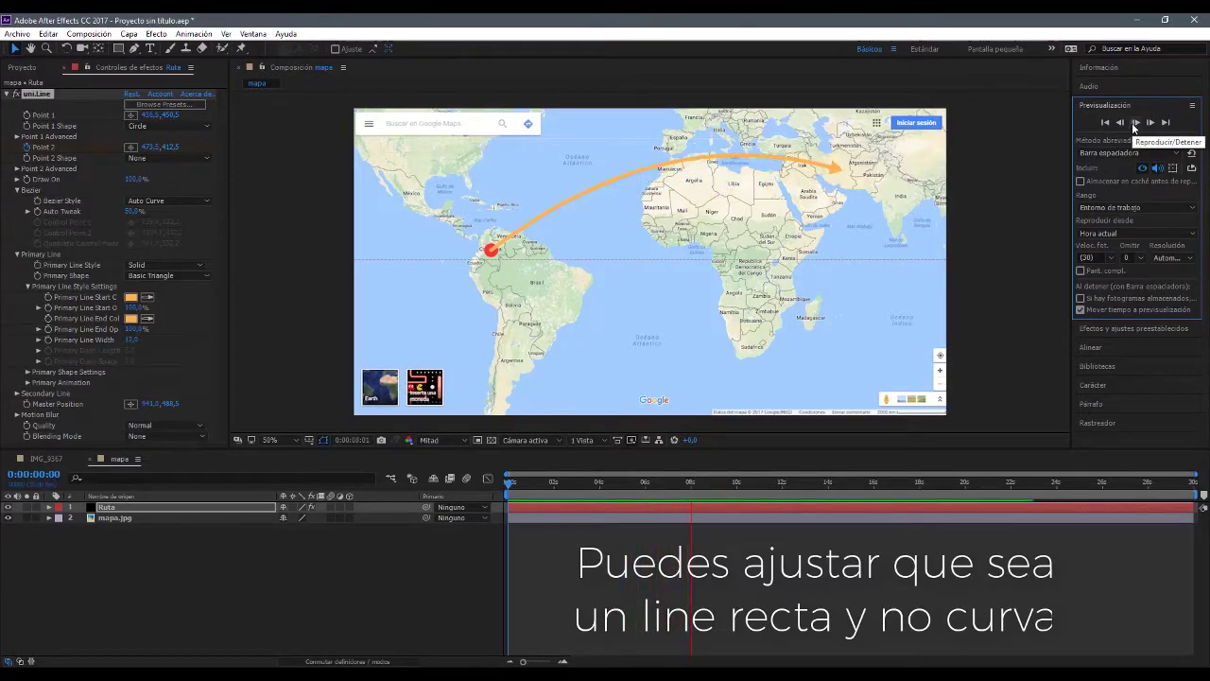
left_click(633, 479)
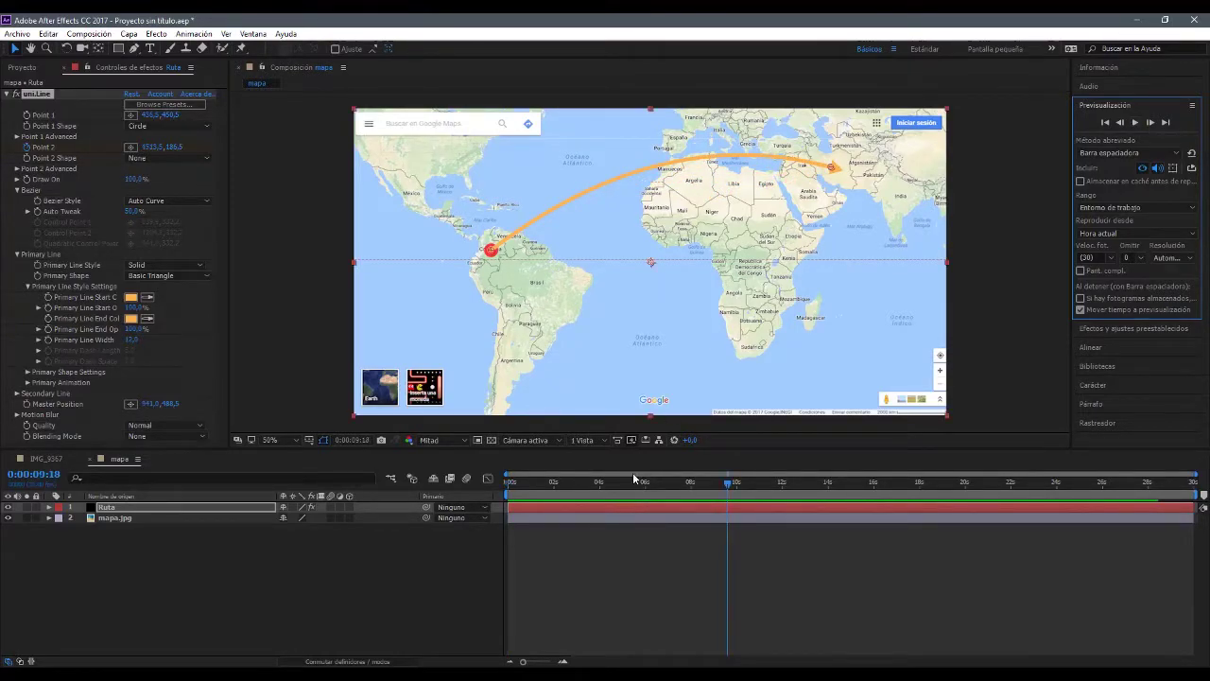
left_click_drag(728, 485, 509, 487)
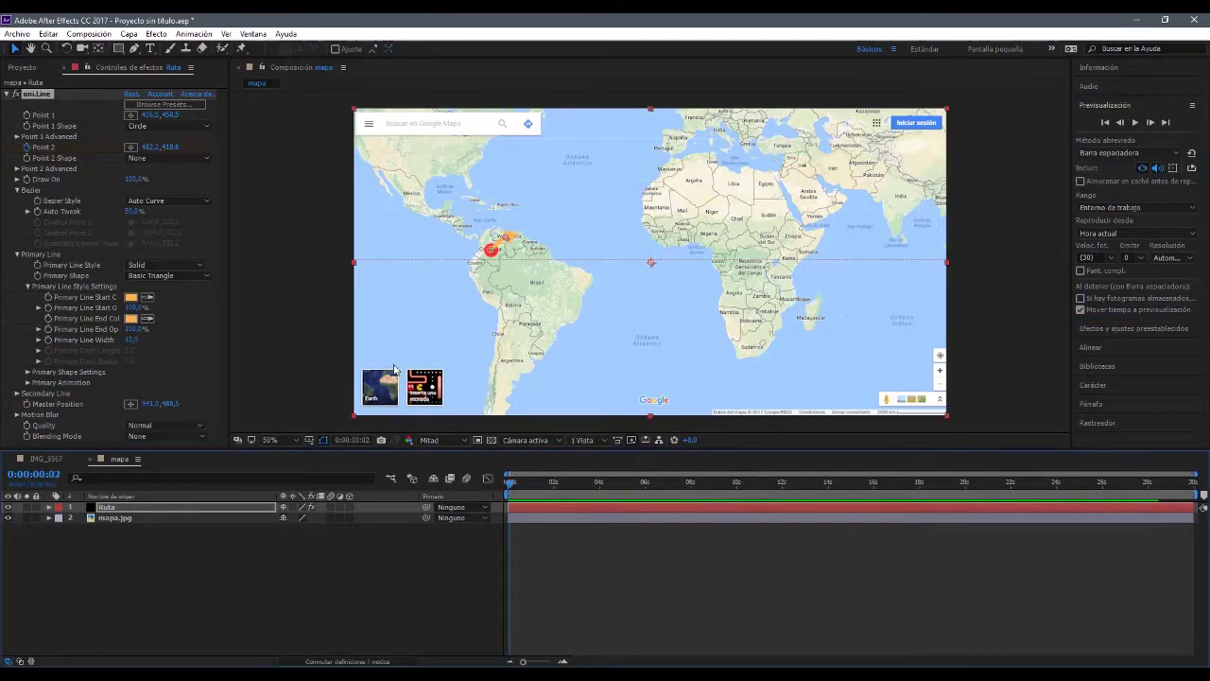
At 0:00:07:27, set the primary line's start color to near-white FDFDFD.
left_click(689, 483)
left_click(131, 299)
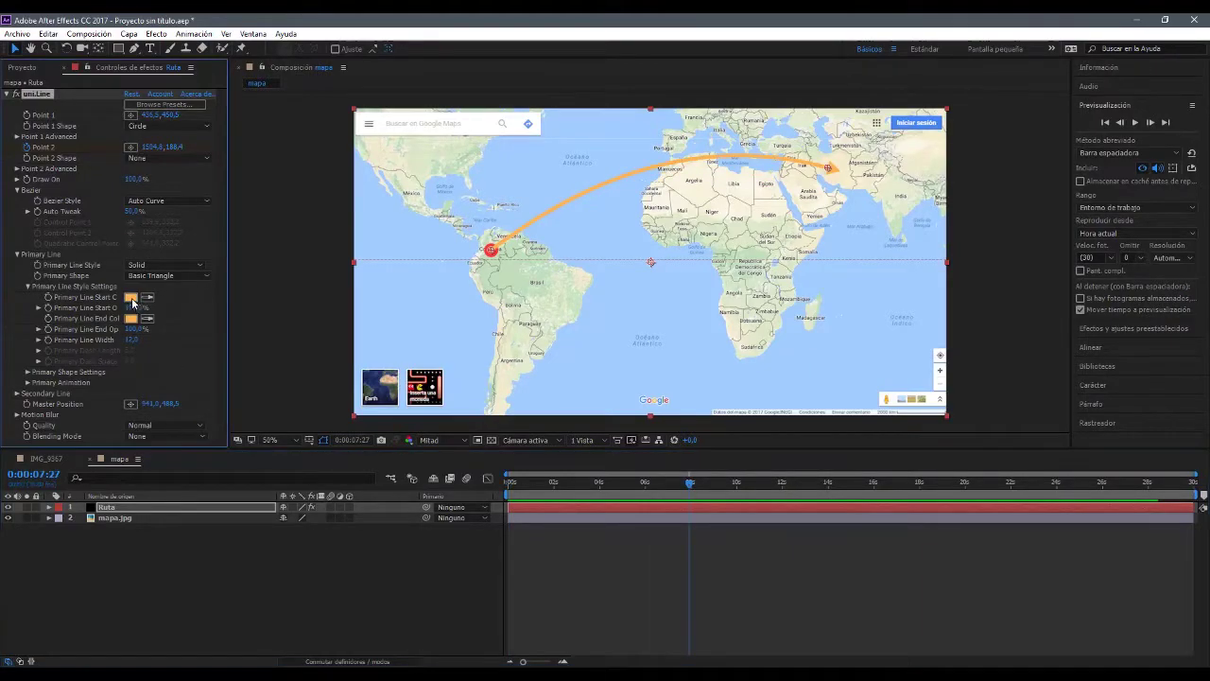
left_click_drag(243, 329, 123, 253)
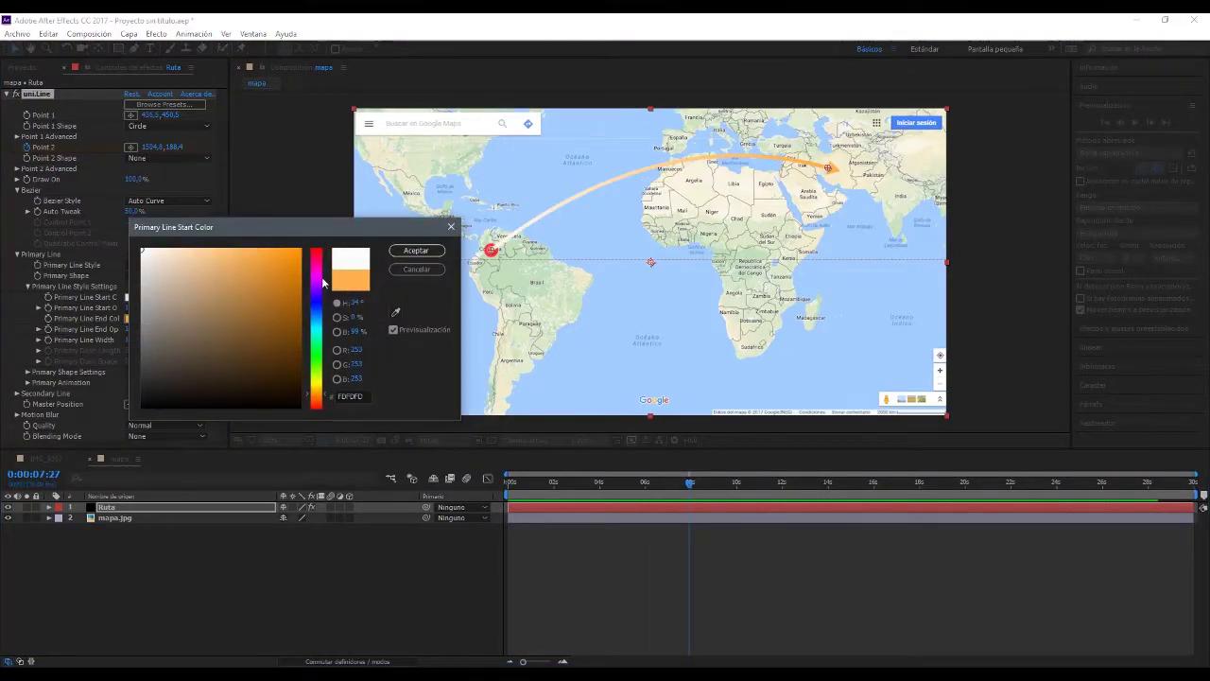
left_click(416, 250)
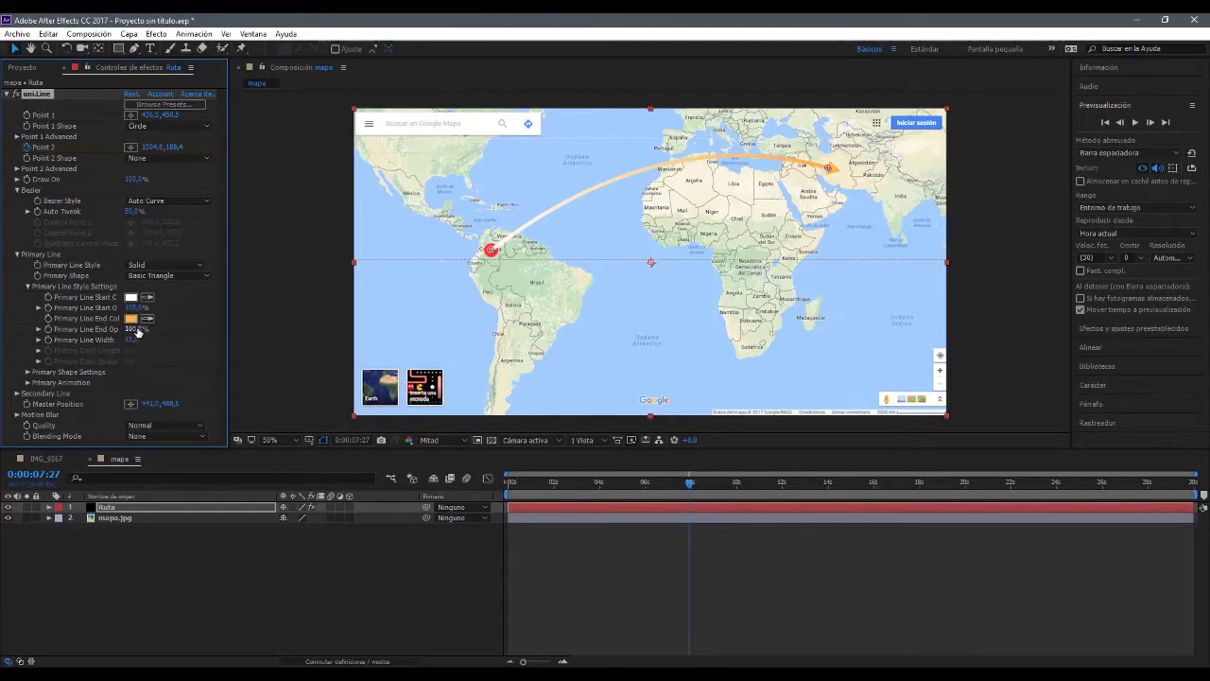
Set the primary line's end color to blue 4C7FFF.
left_click(132, 319)
left_click(316, 308)
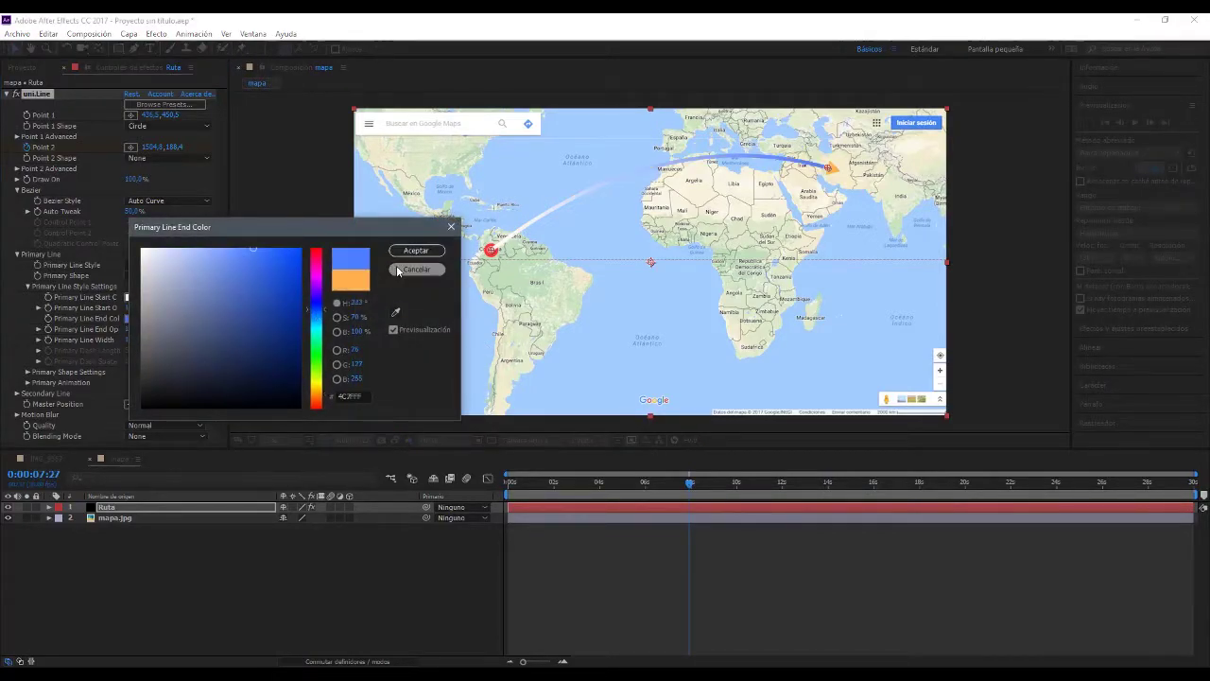
left_click(416, 250)
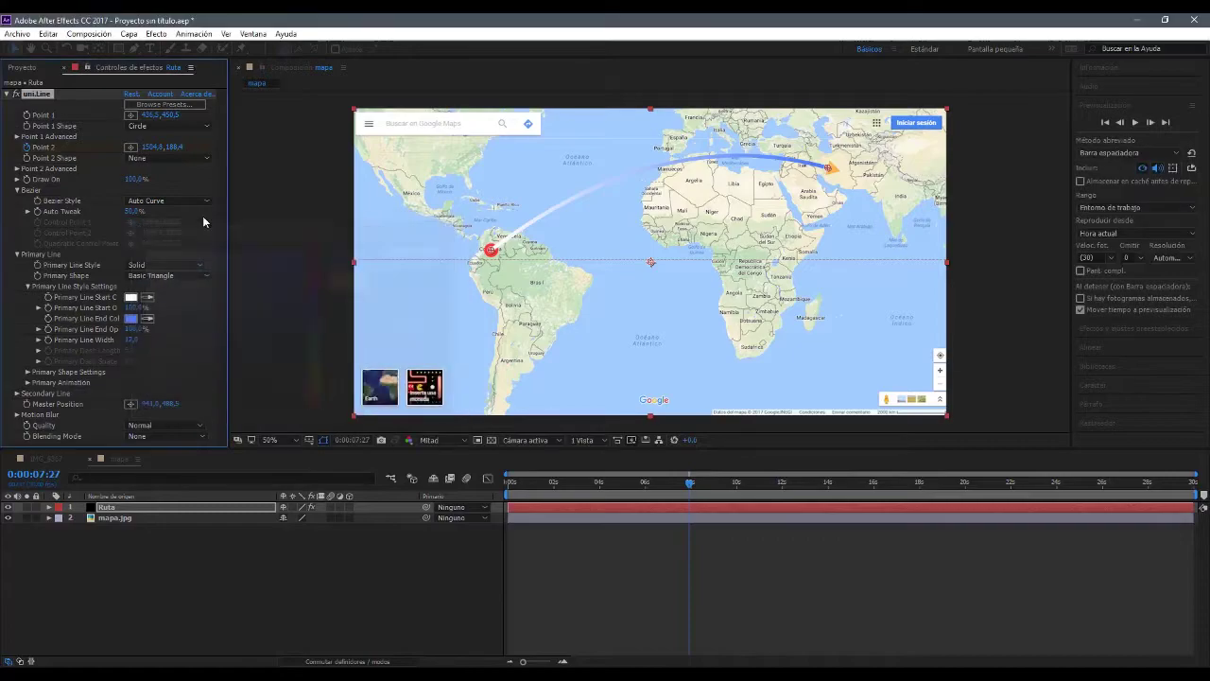
Set the primary line style to Dashed and the primary shape to Open Arrow.
left_click(184, 264)
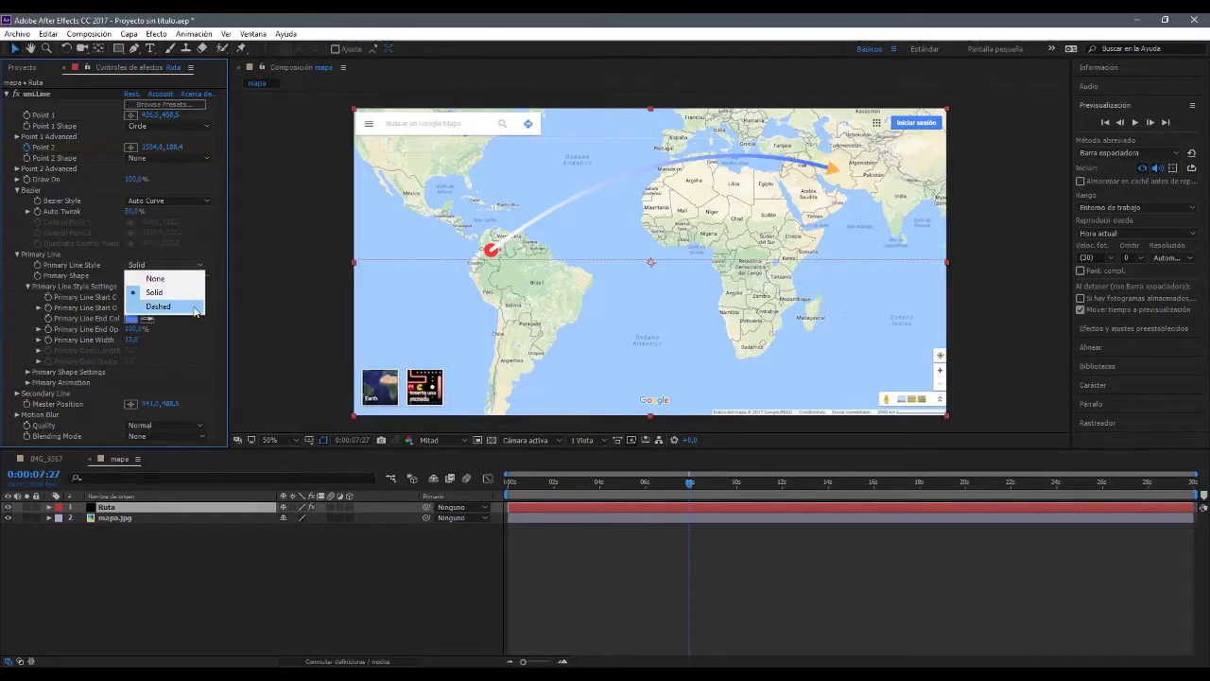
left_click(158, 305)
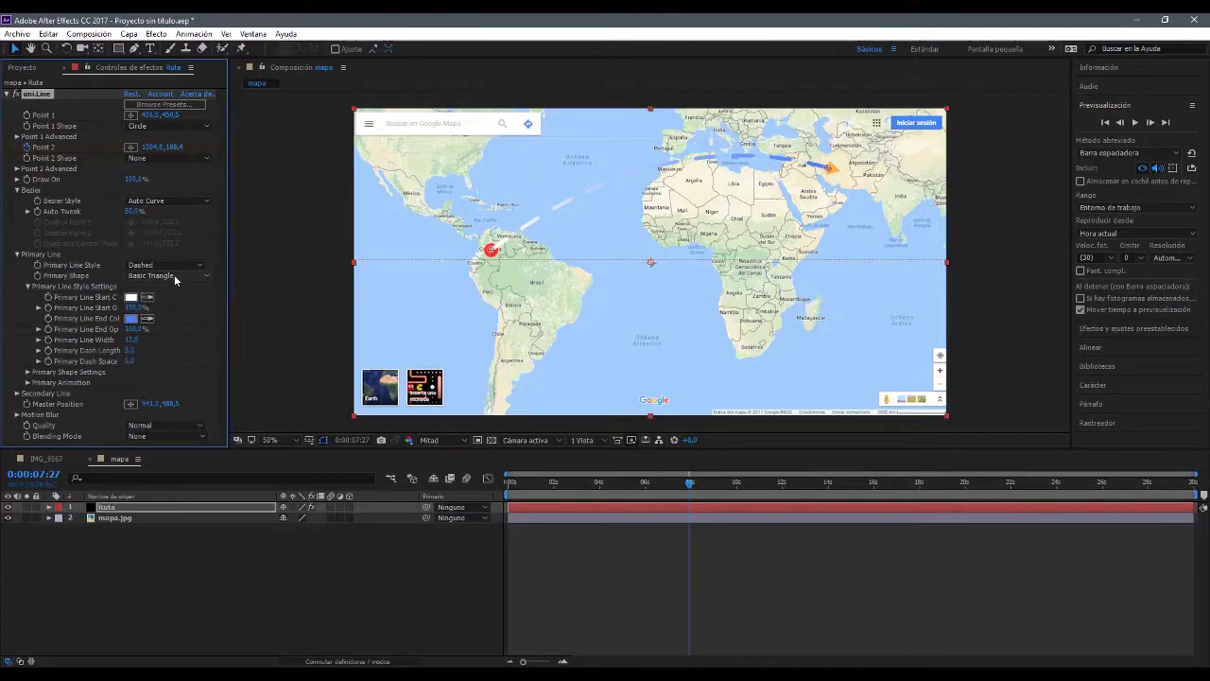
left_click(170, 275)
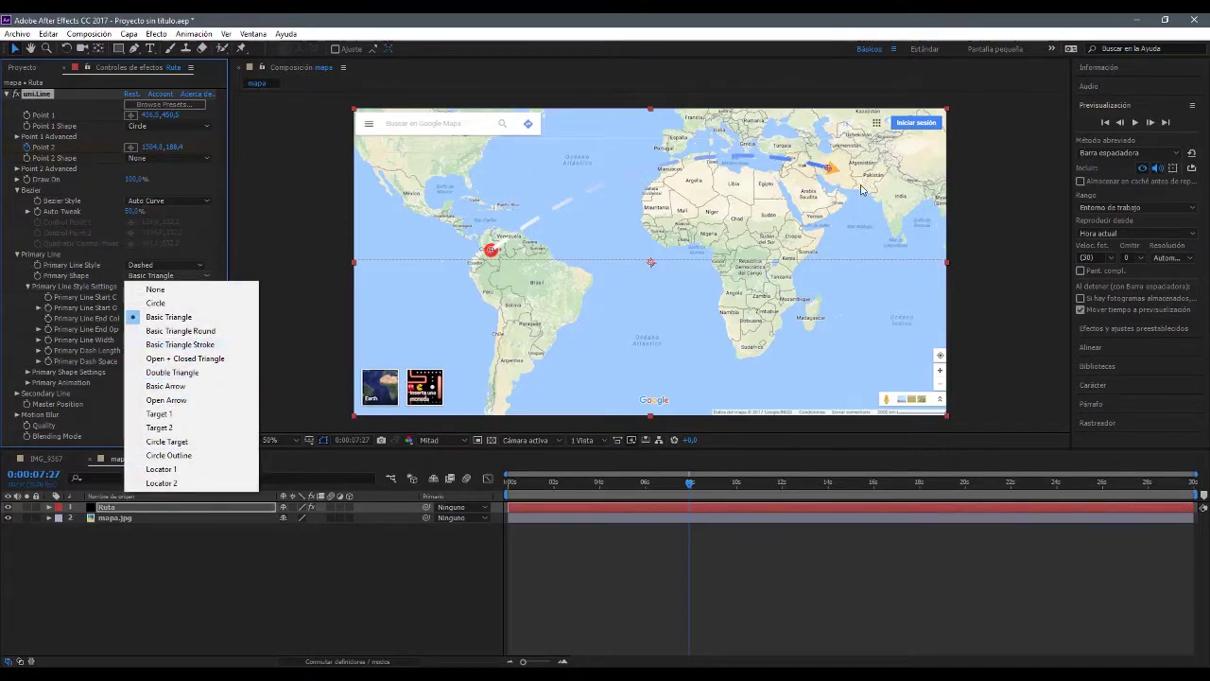
left_click(193, 400)
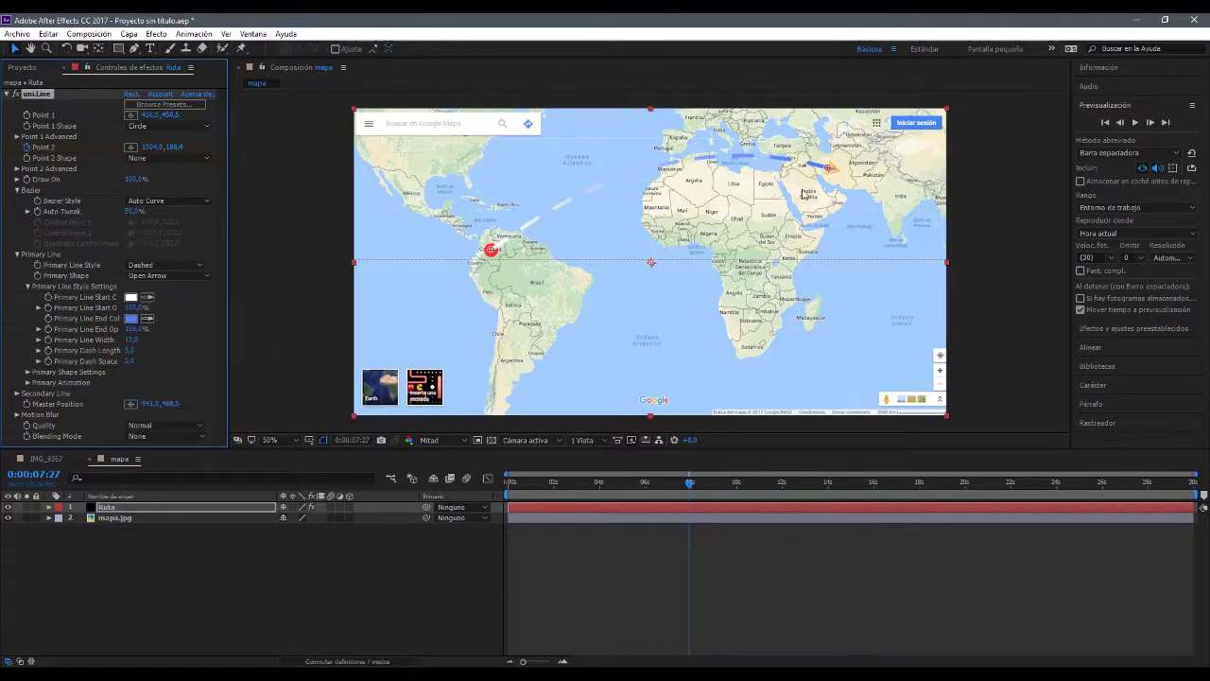
Try the Target 2 primary shape and set the shape back to Basic Triangle.
left_click(174, 275)
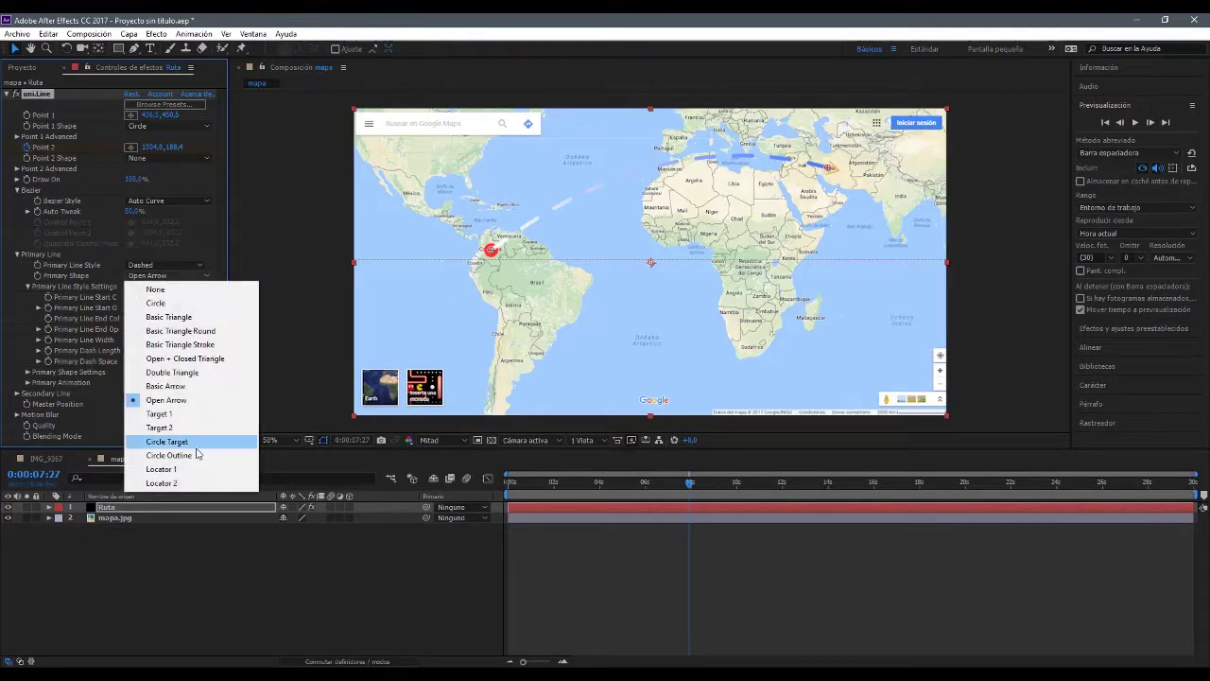
left_click(208, 425)
left_click(191, 275)
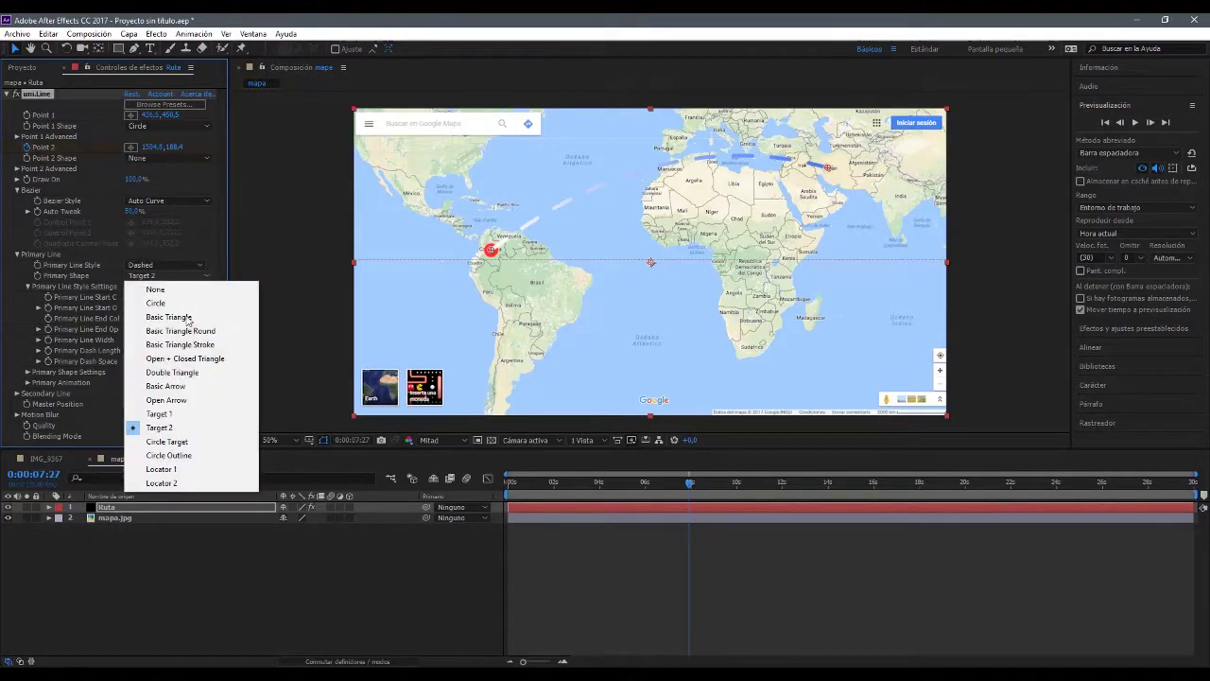
left_click(178, 316)
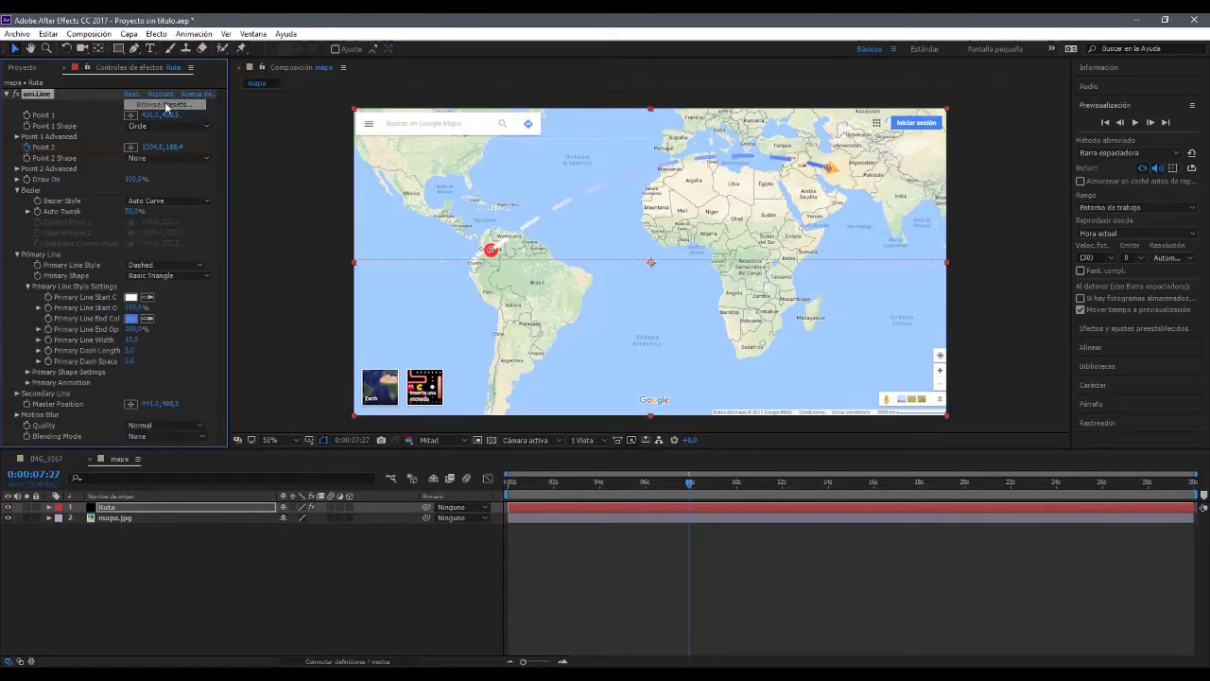
Apply the Gradient Green color style preset to the uni.Line effect.
left_click(163, 104)
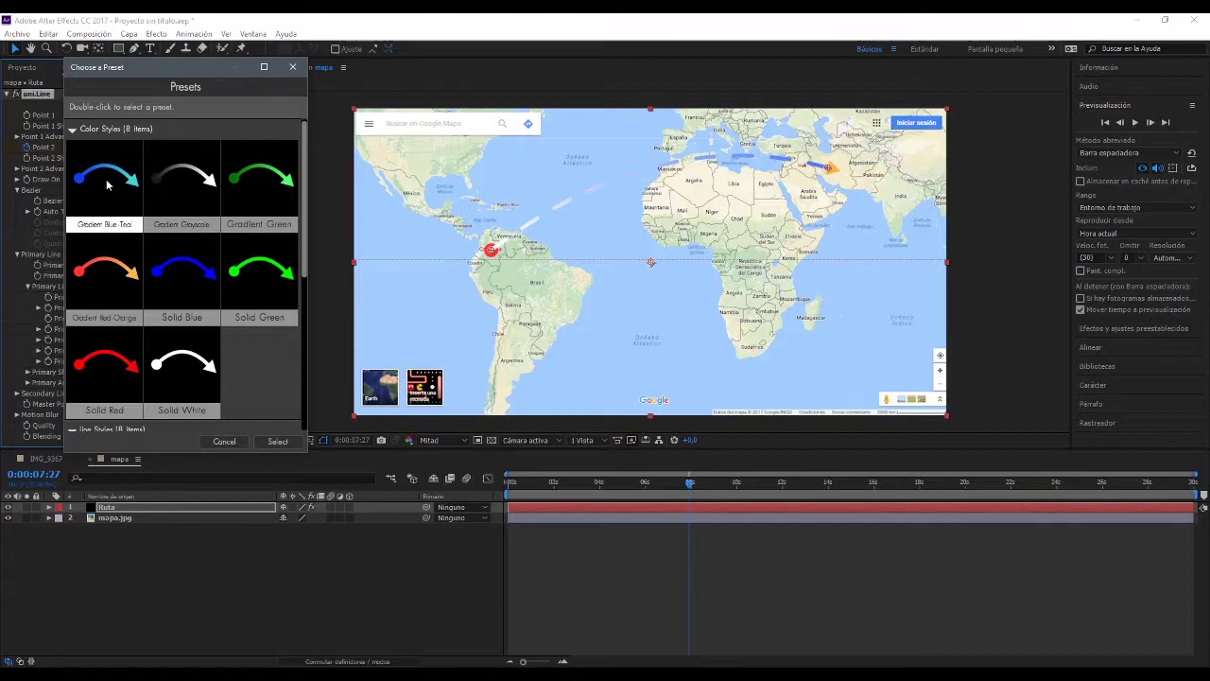
left_click(248, 185)
left_click(277, 441)
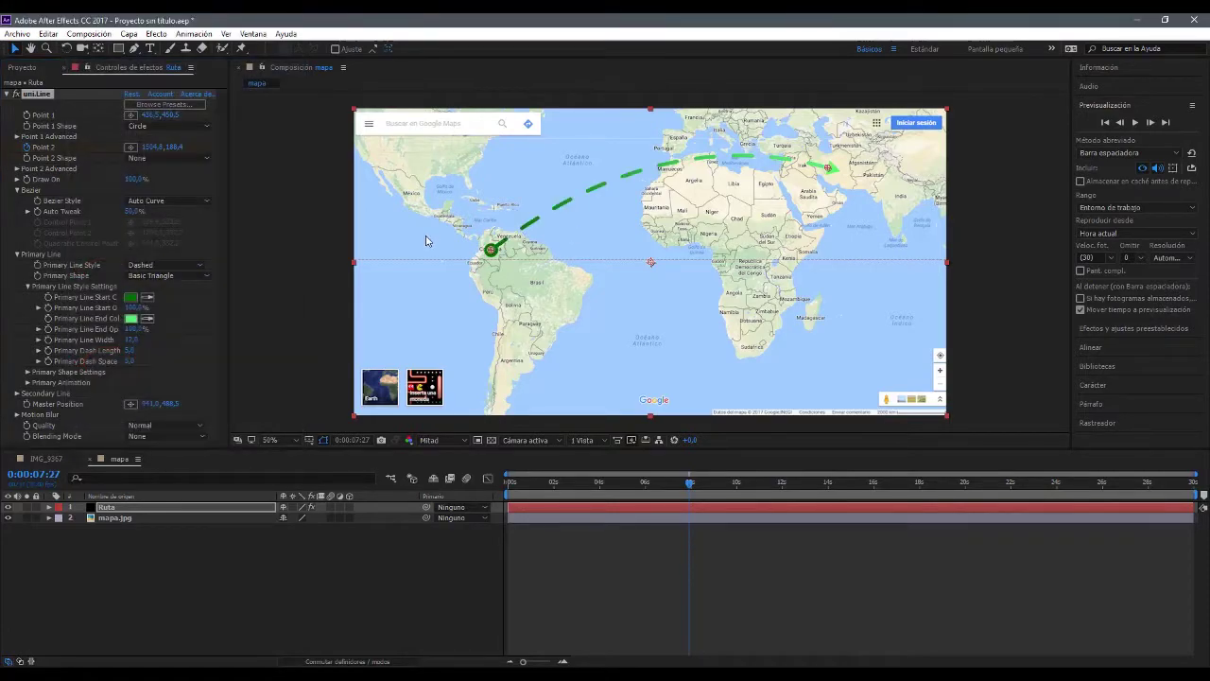
Set the primary line style back to Solid and scrub through the route animation from the start.
left_click(181, 276)
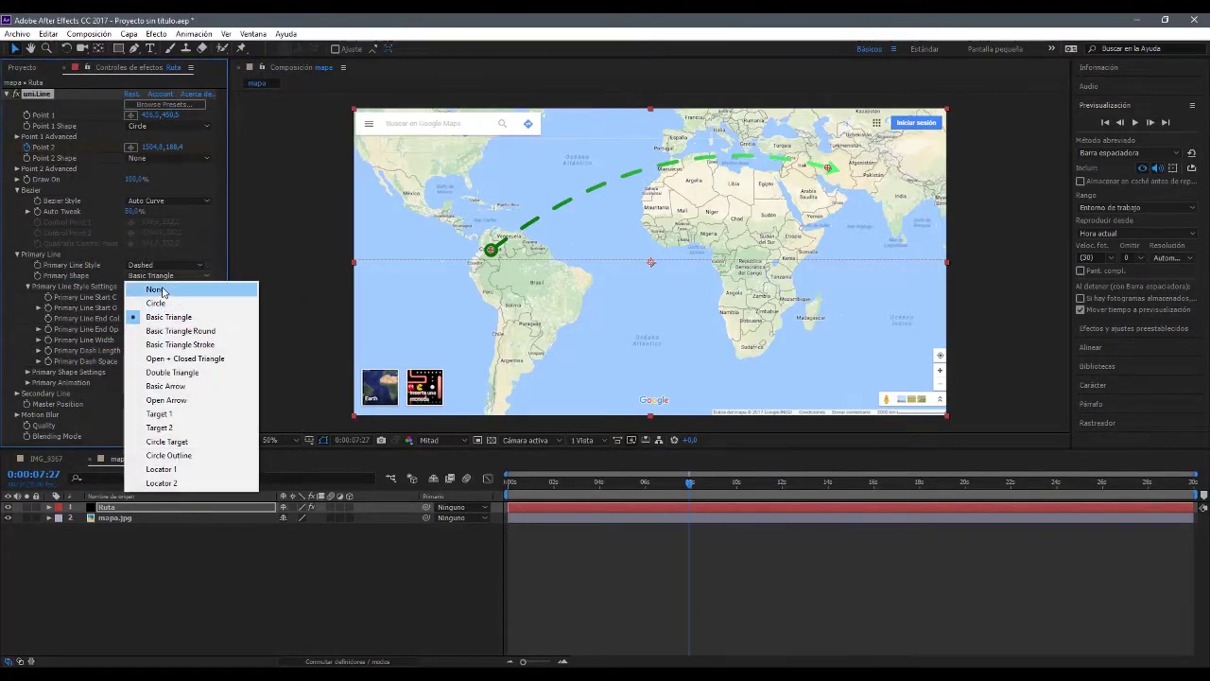
left_click(179, 281)
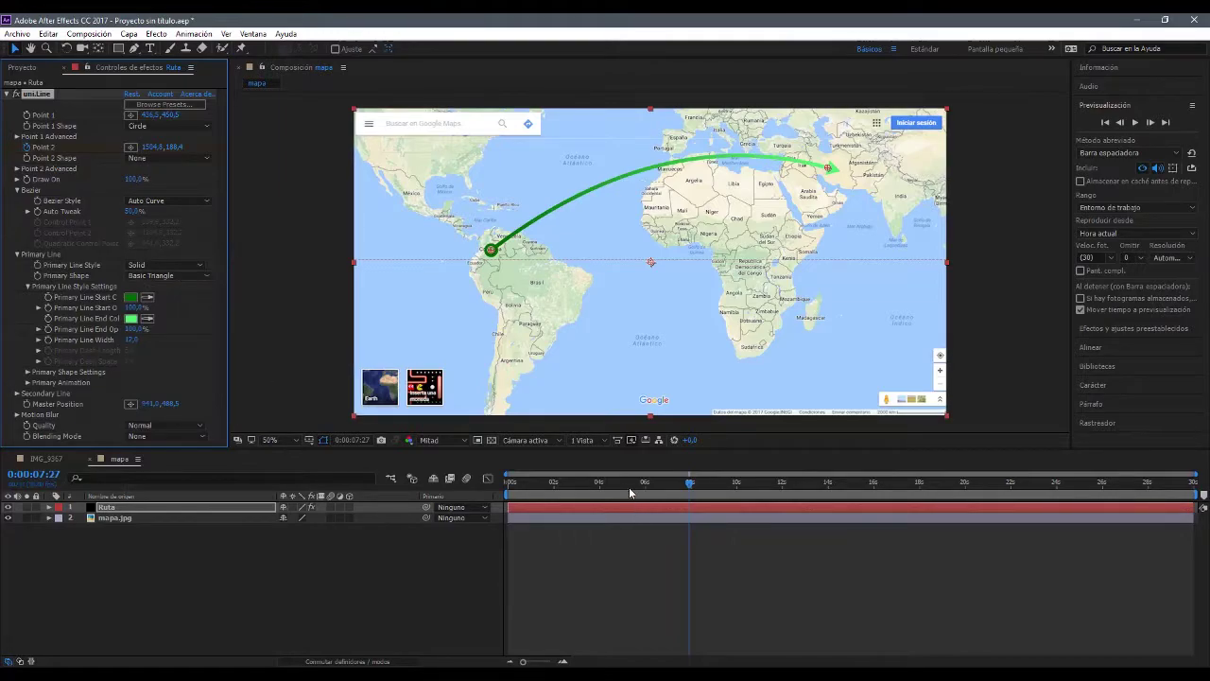
key("Home")
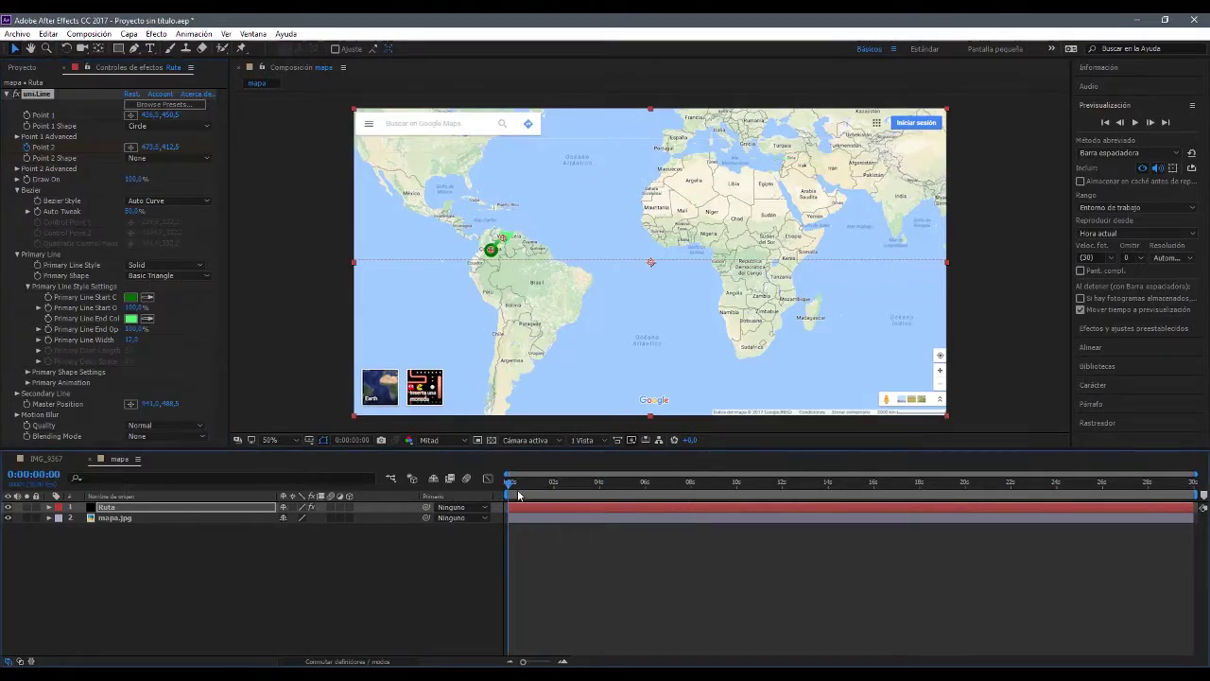
left_click_drag(511, 486, 600, 498)
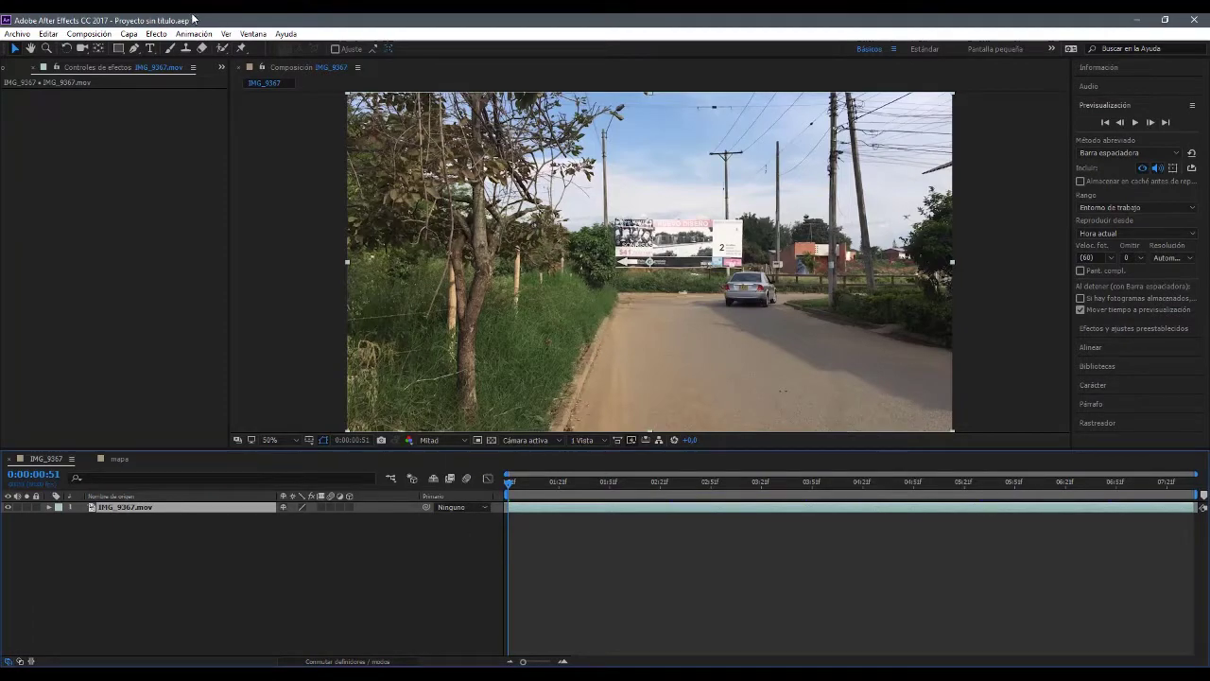
Apply the uni.Glitch effect from Universe Stylize to the IMG_9367.mov layer.
left_click(156, 34)
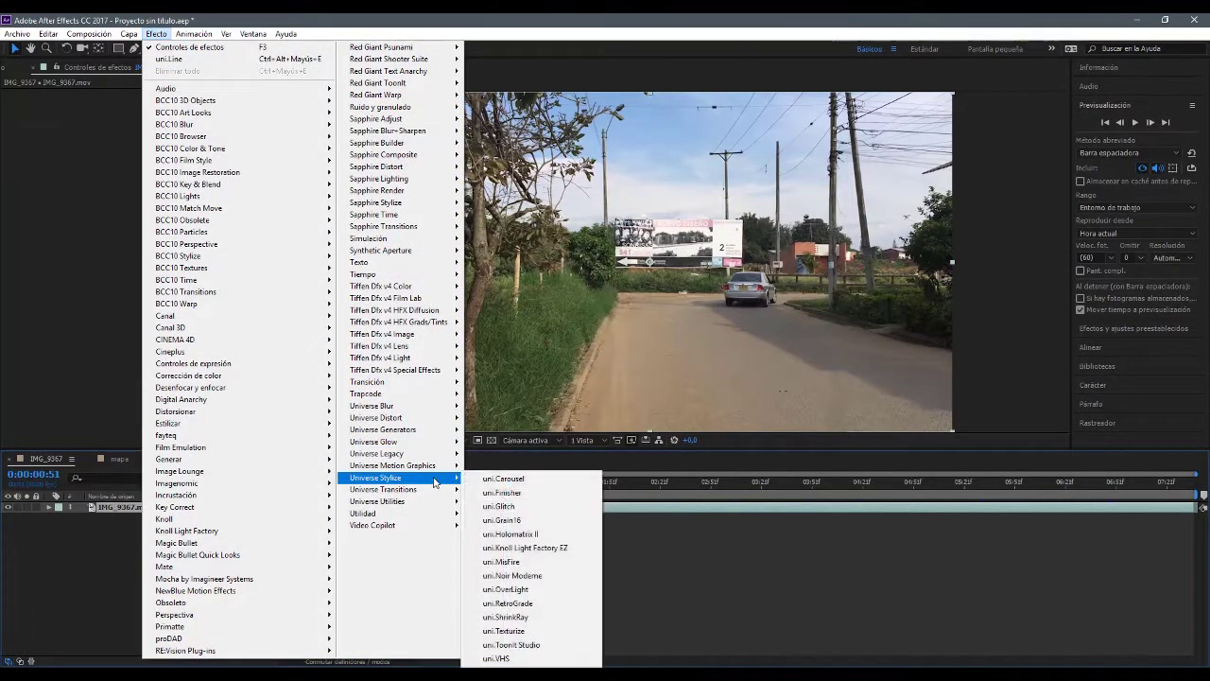
mouse_move(418, 481)
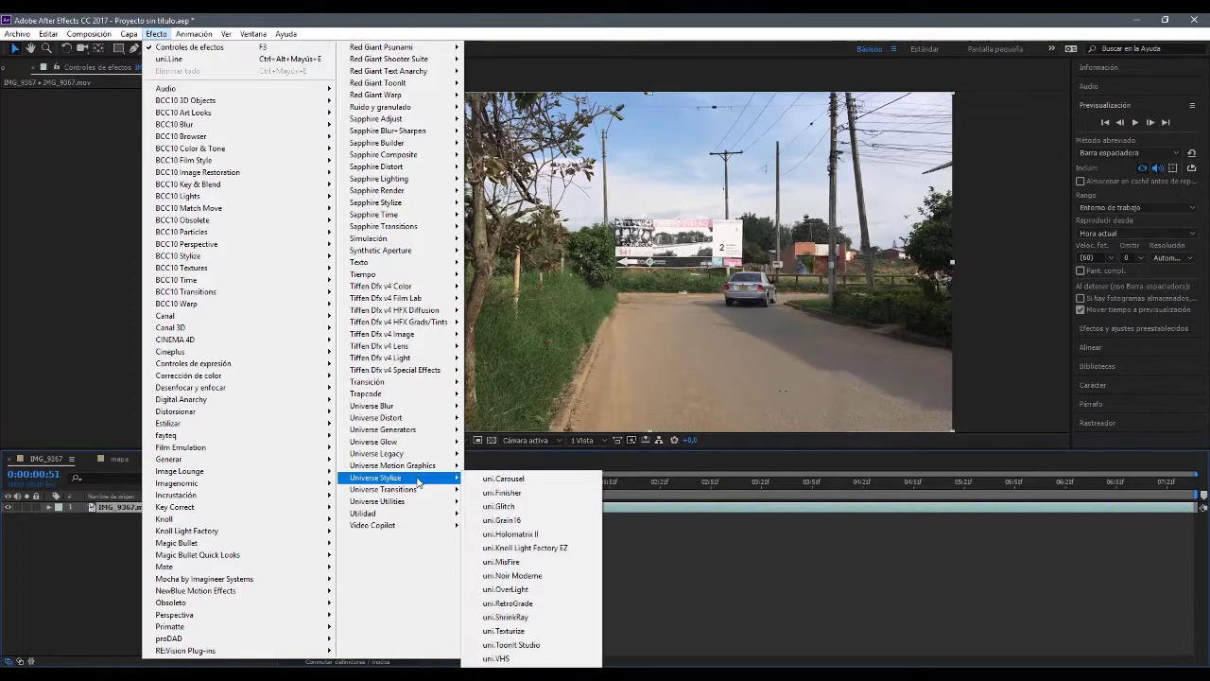
left_click(518, 507)
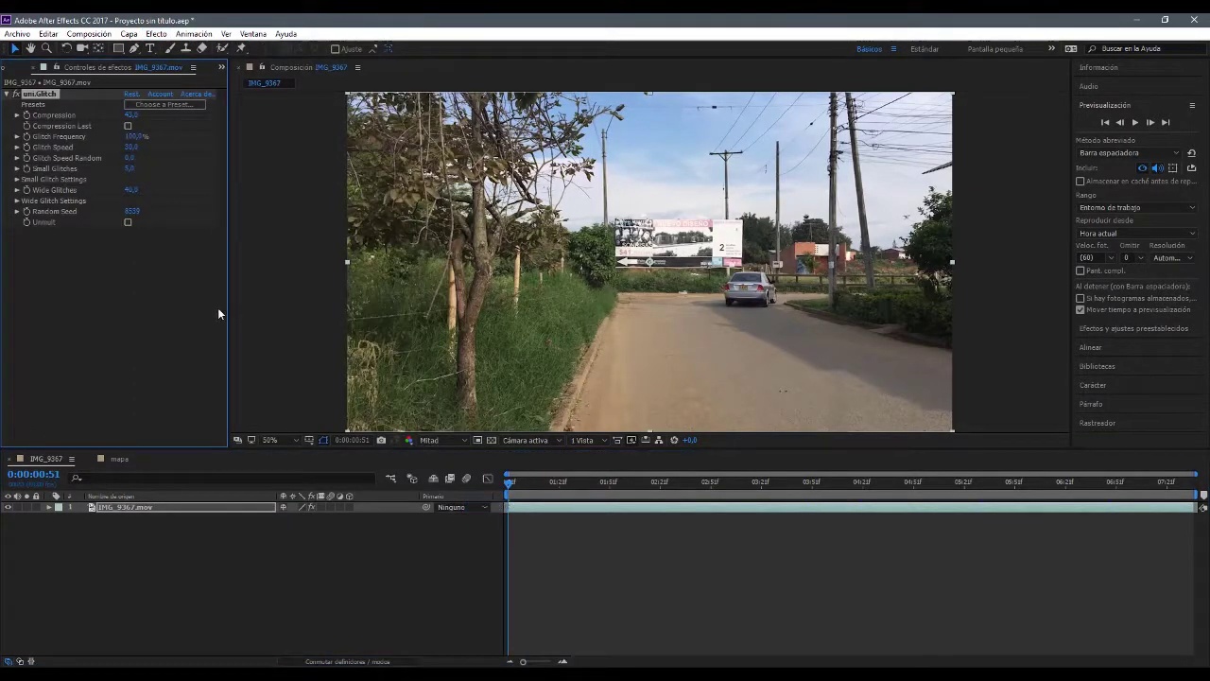
Try a Video preset from further down the preset browser on uni.Glitch and play the clip from the start.
left_click(166, 105)
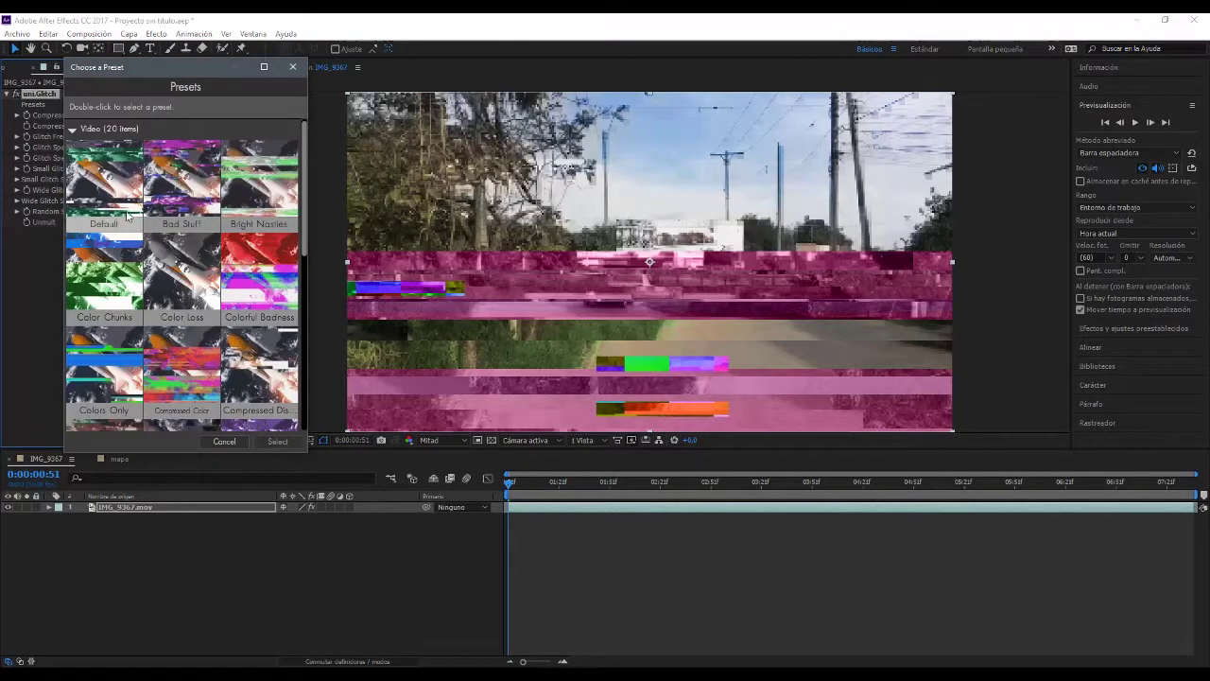
scroll(237, 328, "down", 2)
left_click(237, 326)
left_click(270, 442)
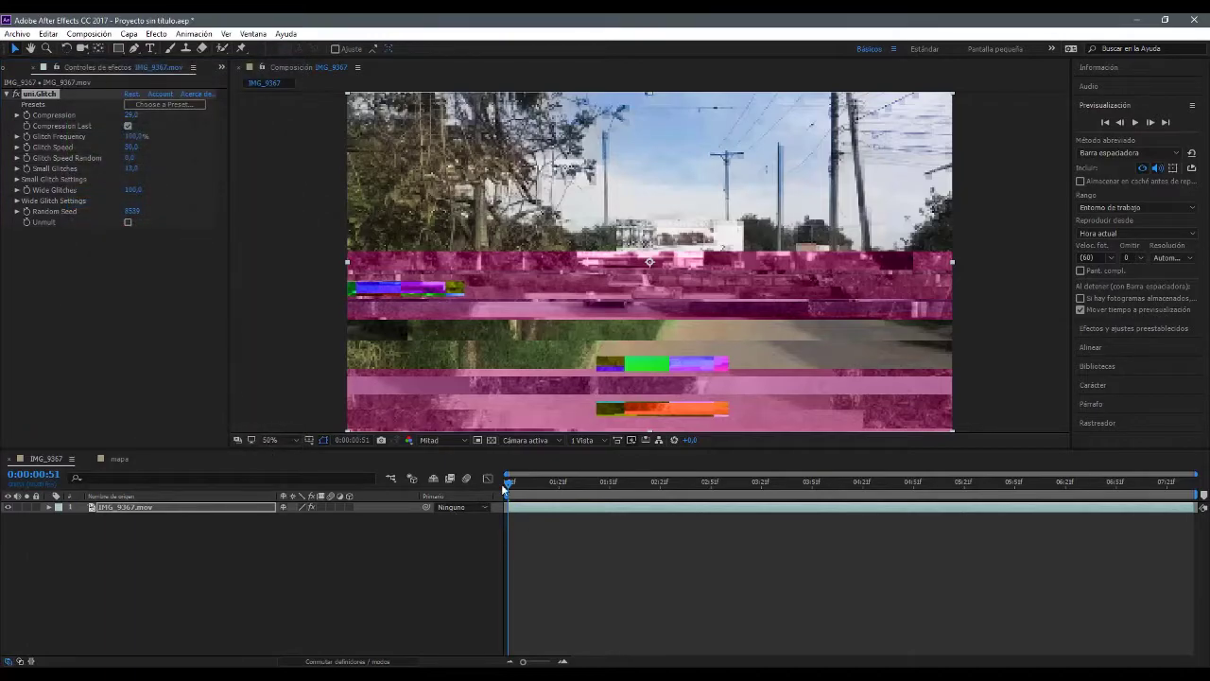
key("space")
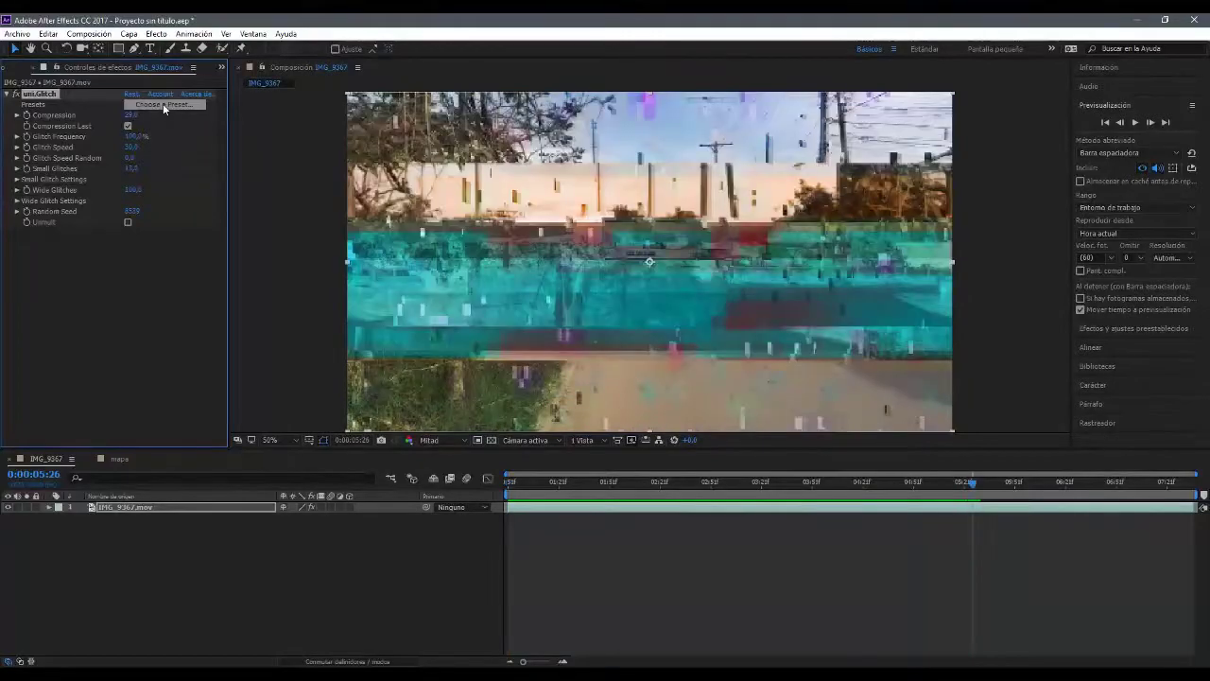
Try the Color Loss preset on the uni.Glitch effect.
left_click(163, 104)
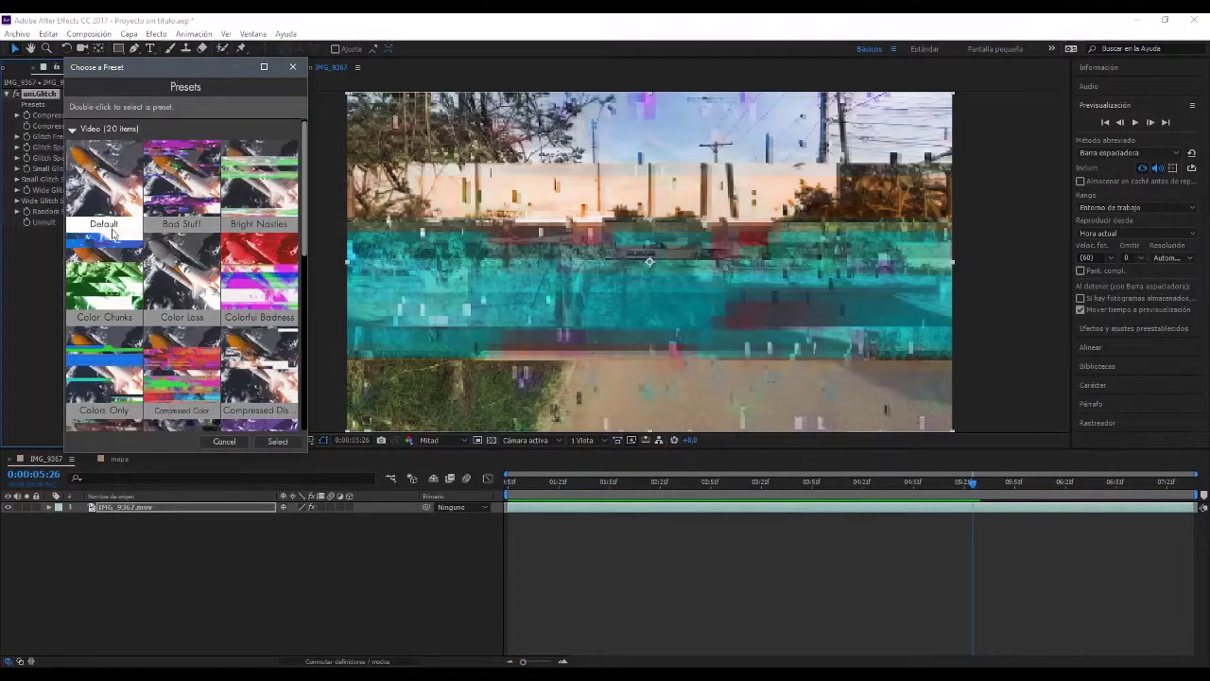
left_click(215, 255)
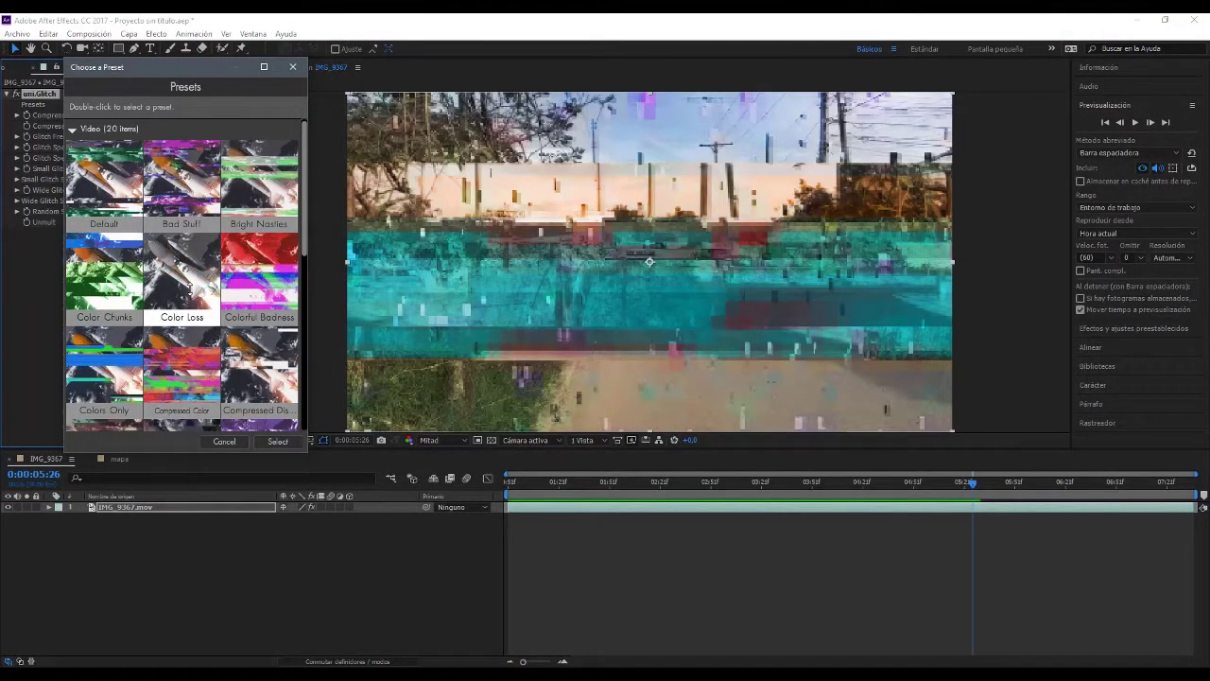
left_click(296, 443)
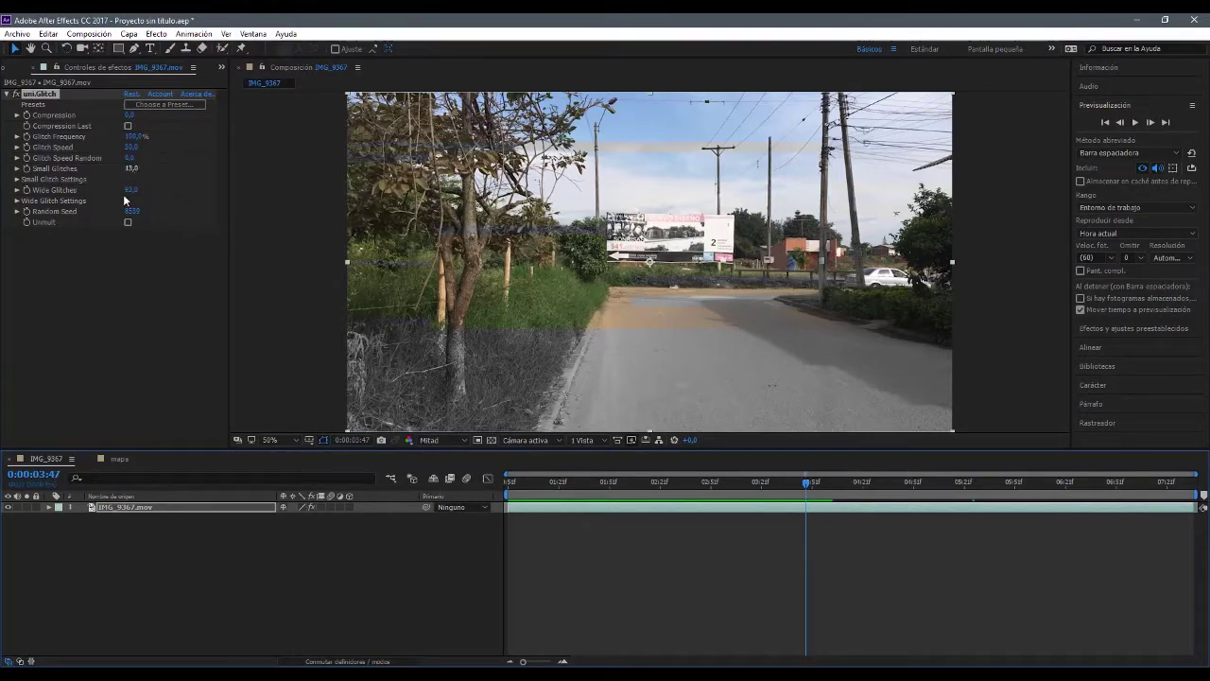
Try a heavy compression preset on uni.Glitch, then preview the clip from its first frame.
left_click(174, 106)
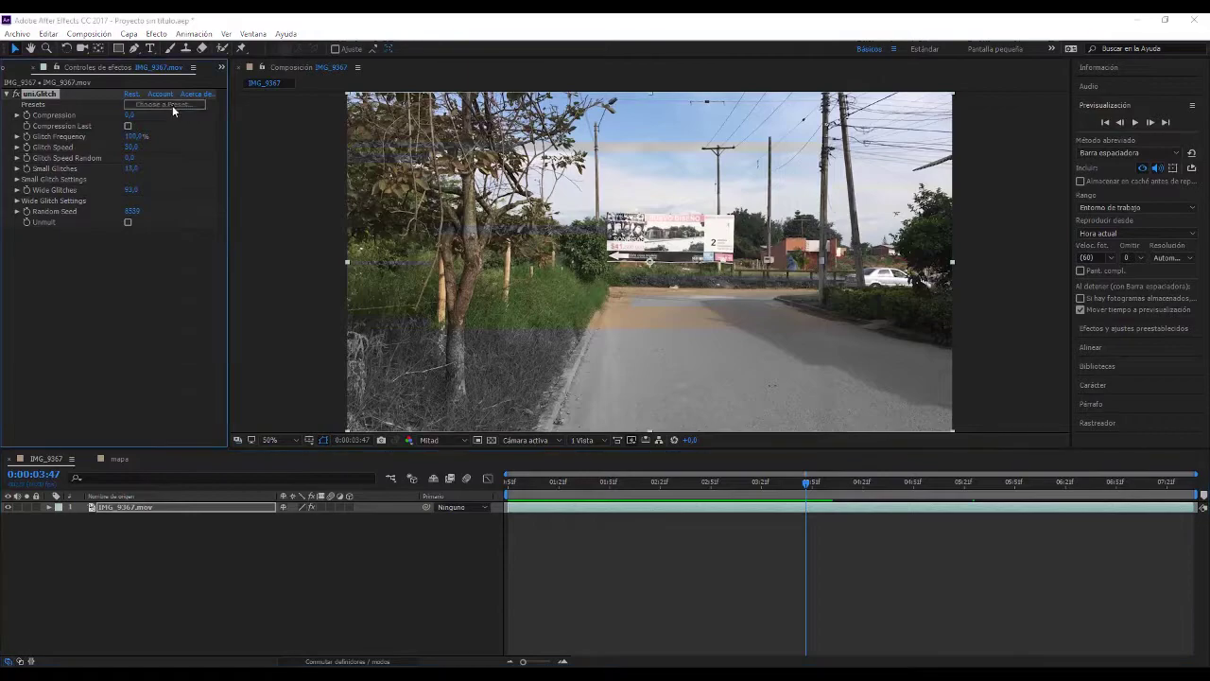
scroll(196, 393, "down", 5)
left_click(196, 393)
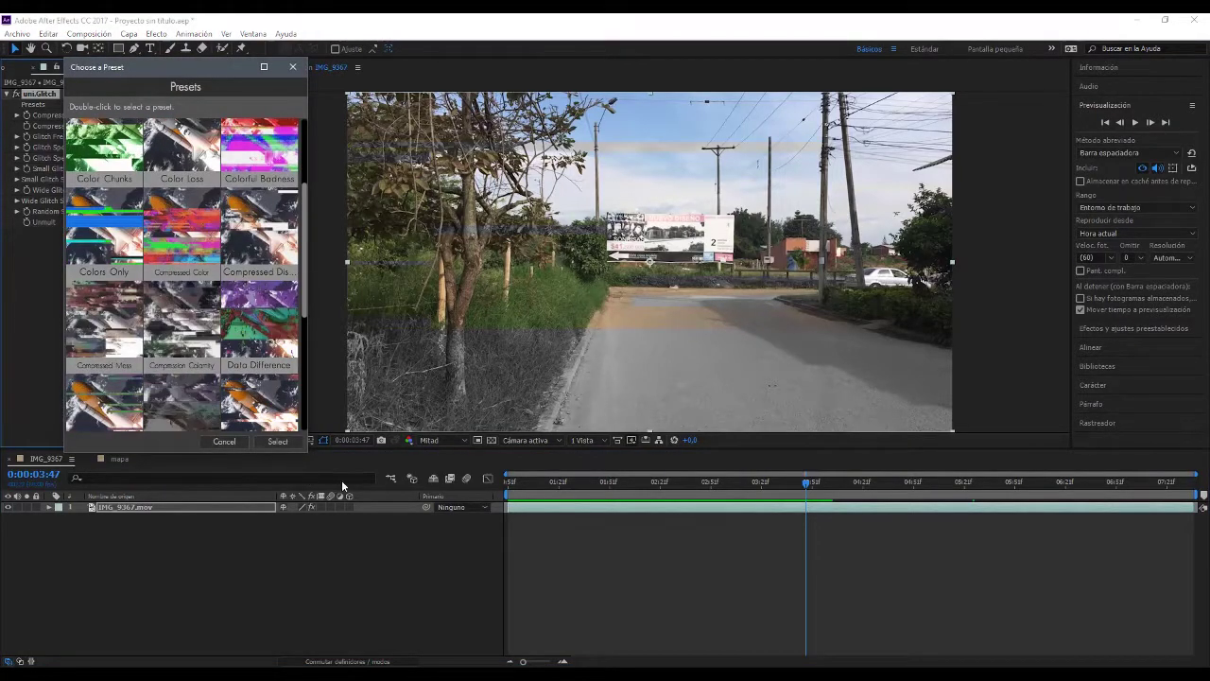
left_click(276, 441)
left_click_drag(527, 480, 475, 477)
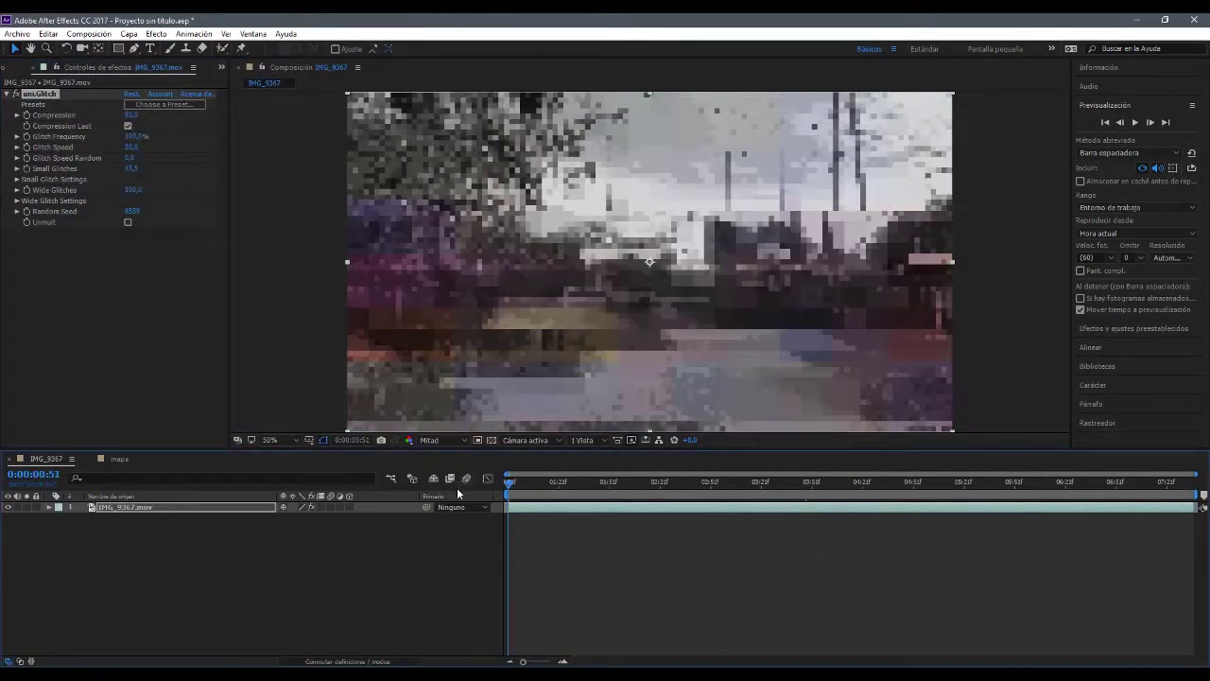
key("space")
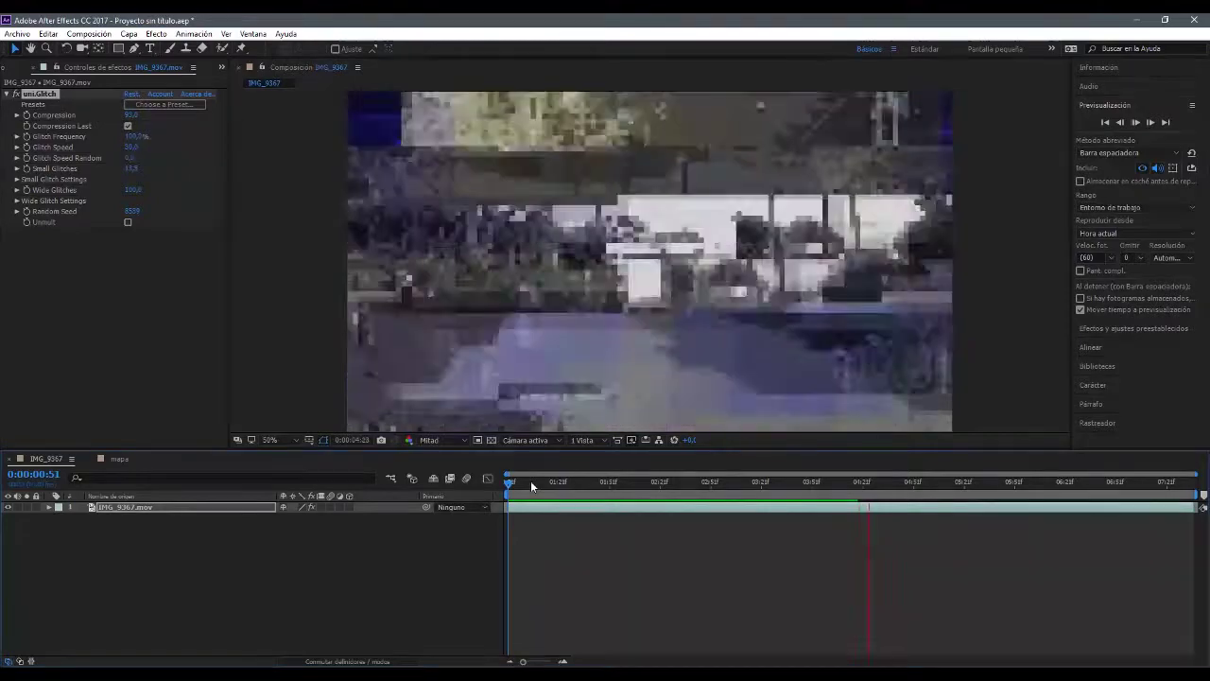
key("space")
left_click(518, 484)
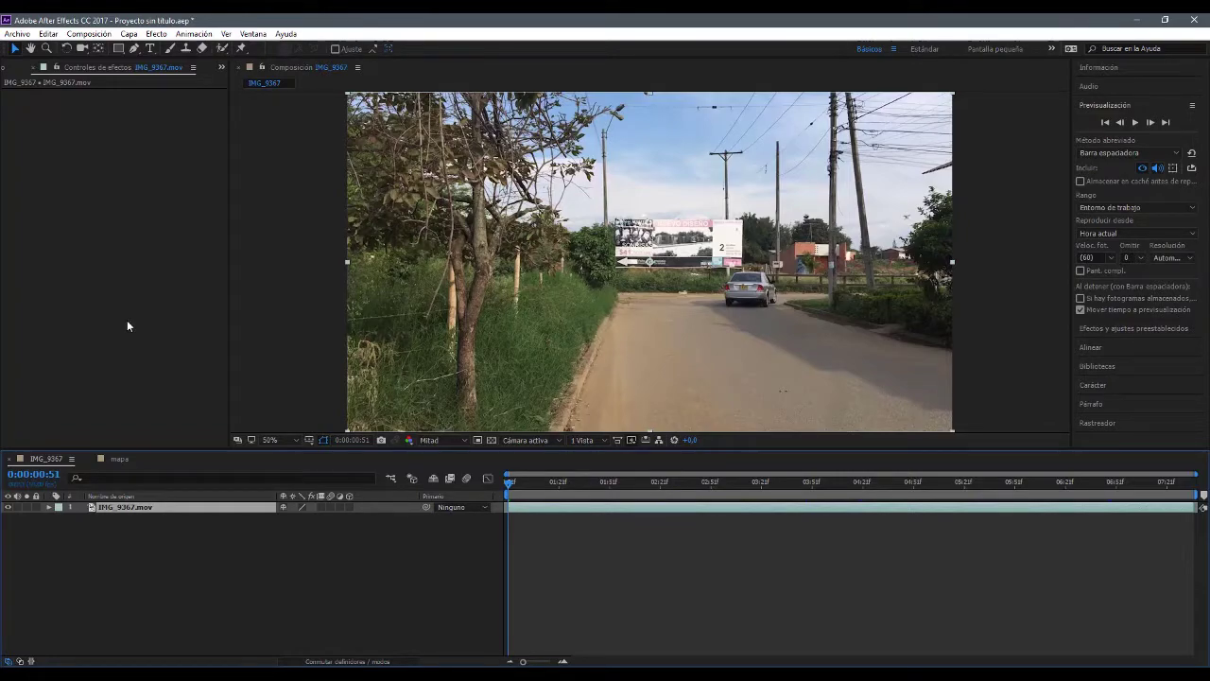
Apply the uni.RetroGrade effect from Universe Stylize to the IMG_9367.mov layer.
left_click(167, 35)
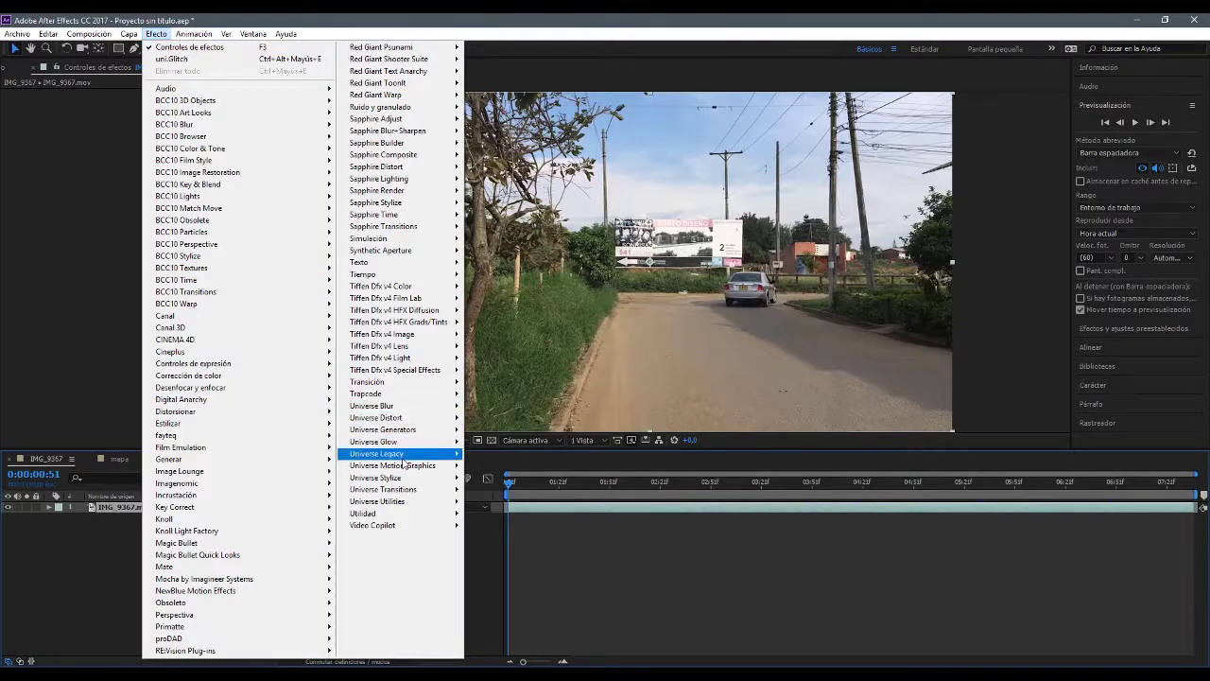
mouse_move(419, 480)
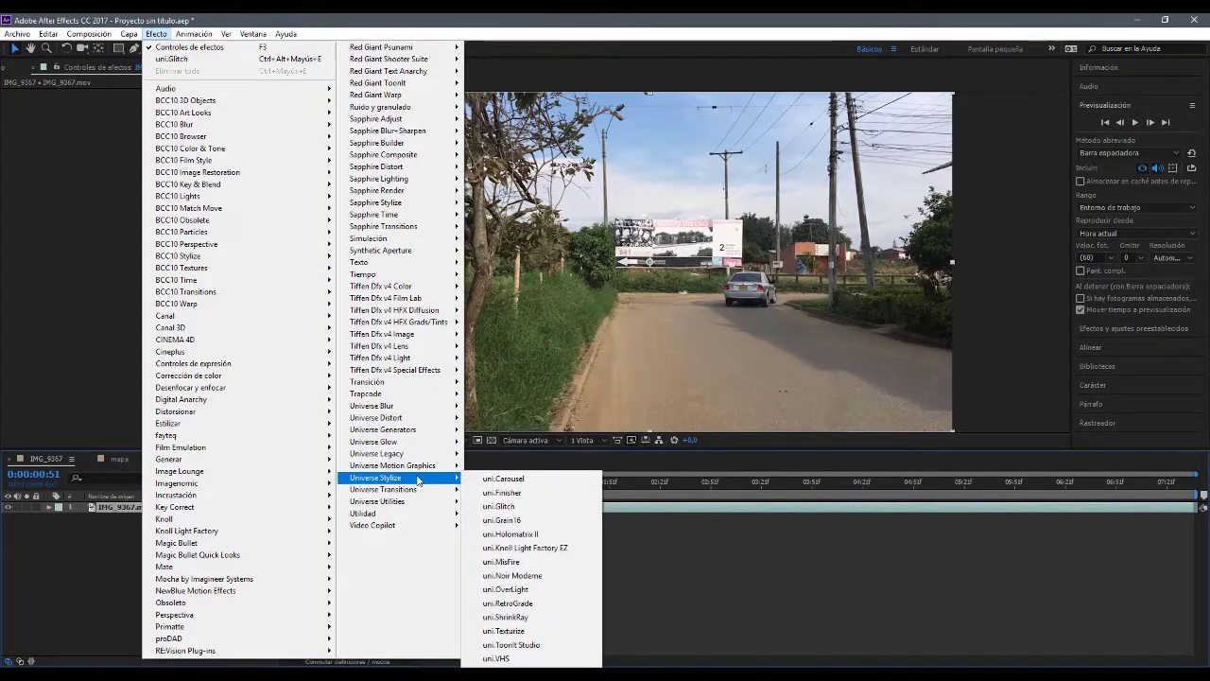
left_click(535, 605)
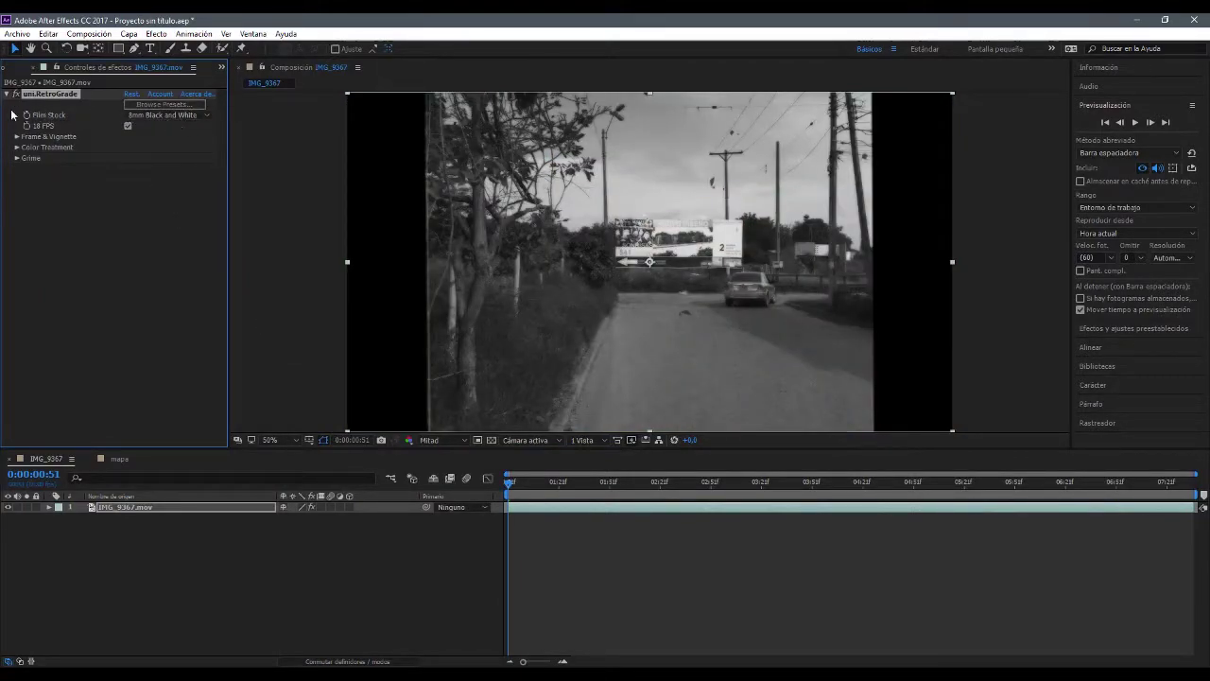
Try the 8mm Camcorder, 8mm Cartridge and 8mm Color Shift film stocks, and set the Film Stock to 16mm Clean.
left_click(195, 114)
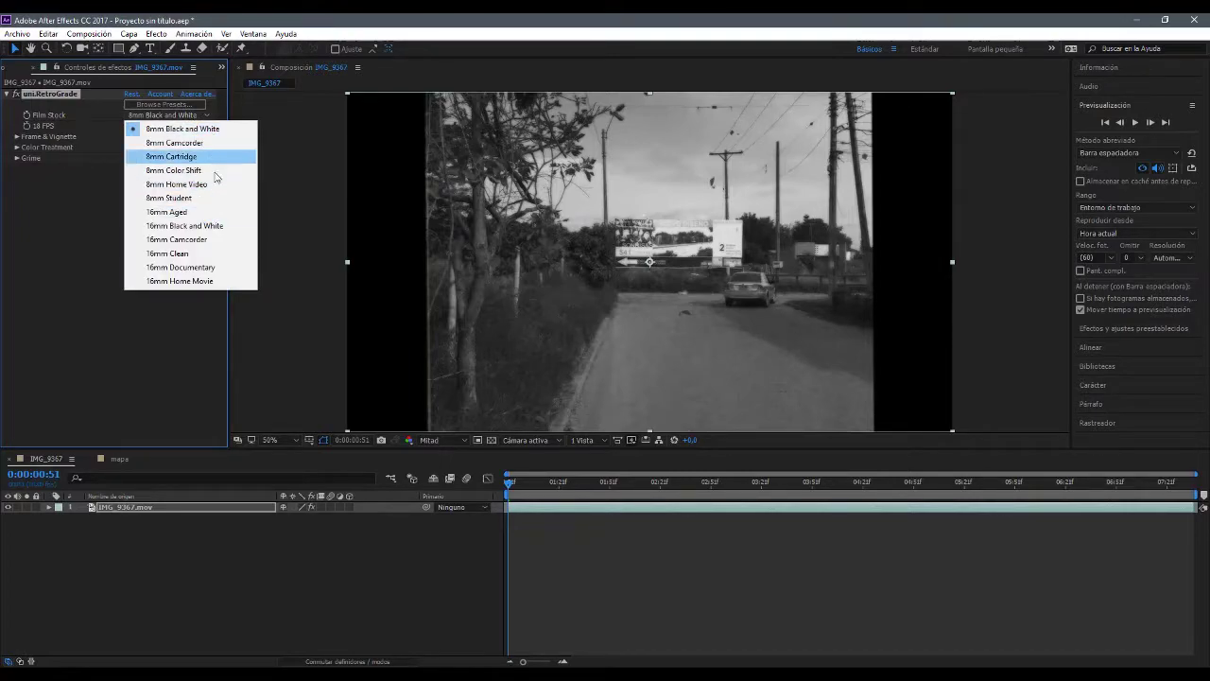
left_click(203, 142)
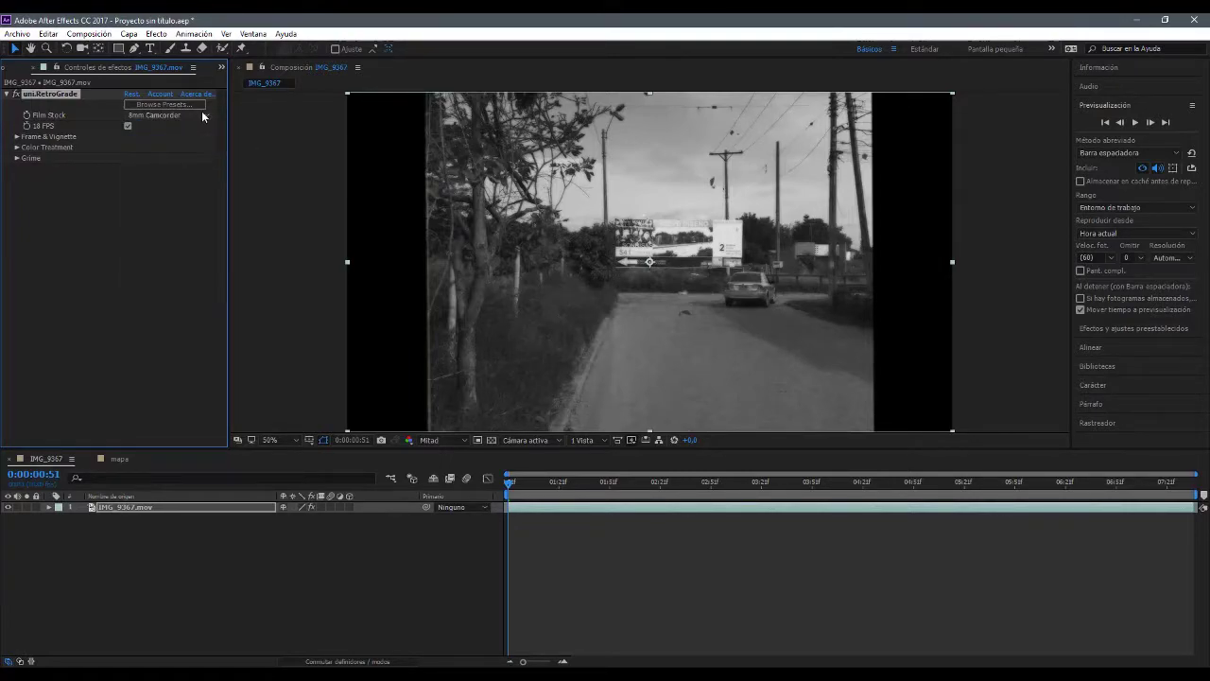
left_click(202, 111)
left_click(184, 156)
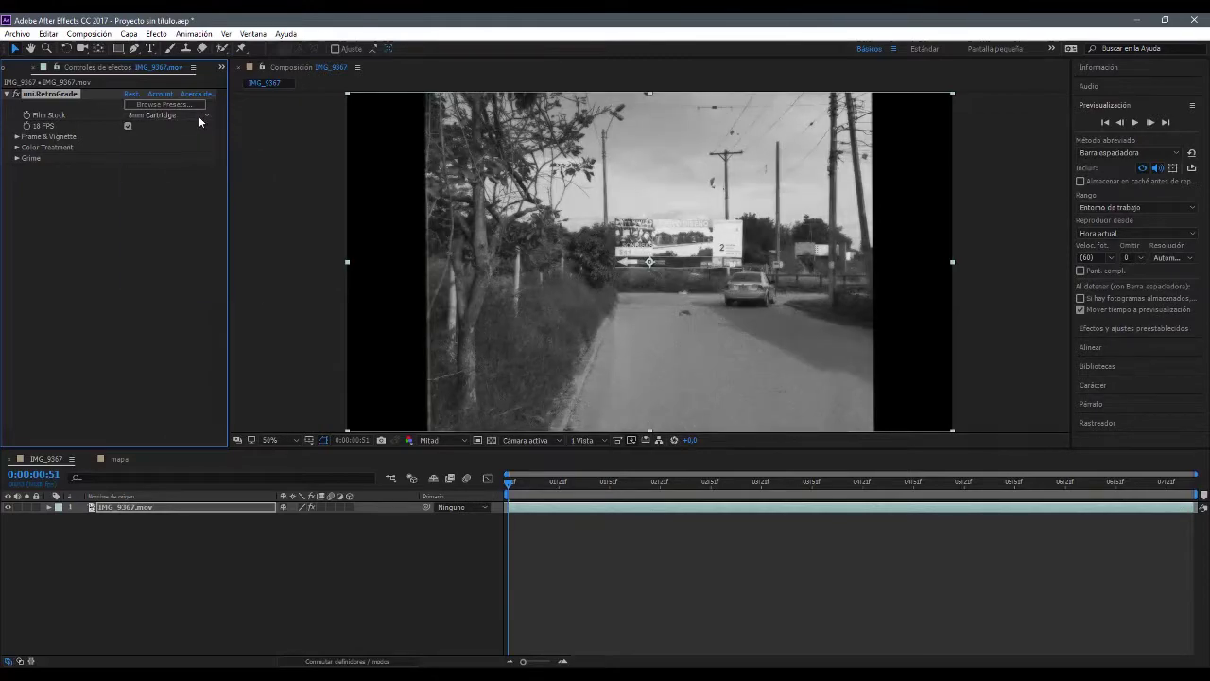
left_click(199, 115)
left_click(198, 172)
left_click(194, 119)
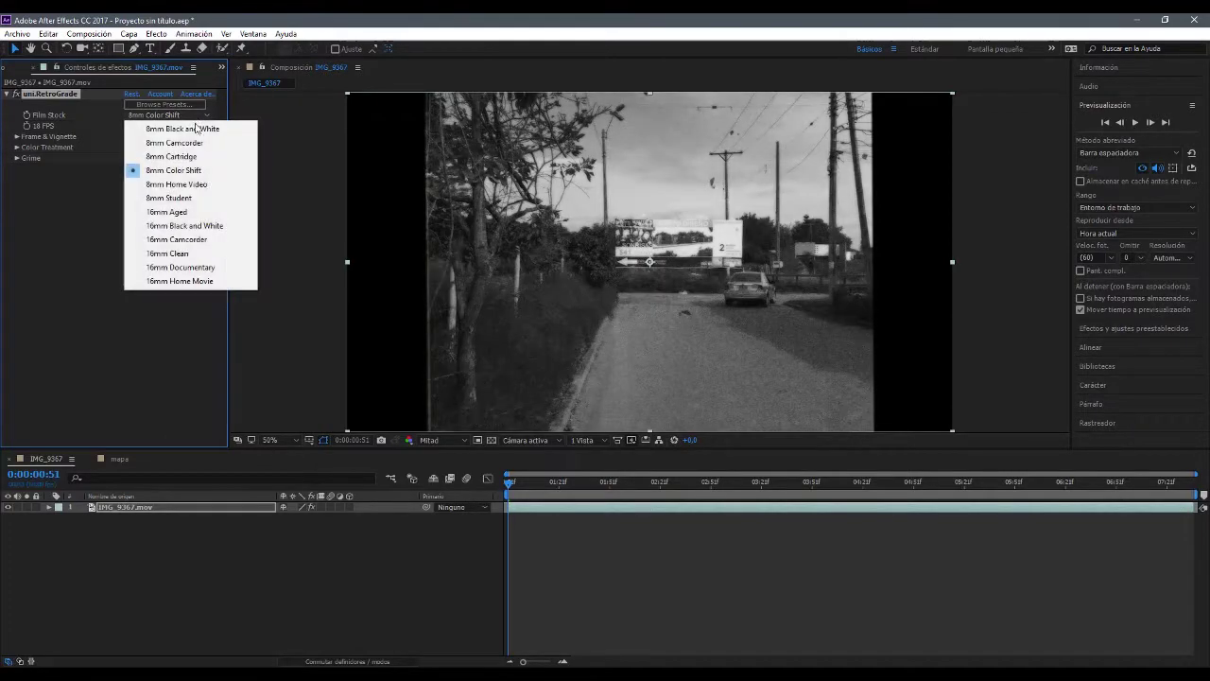
left_click(199, 252)
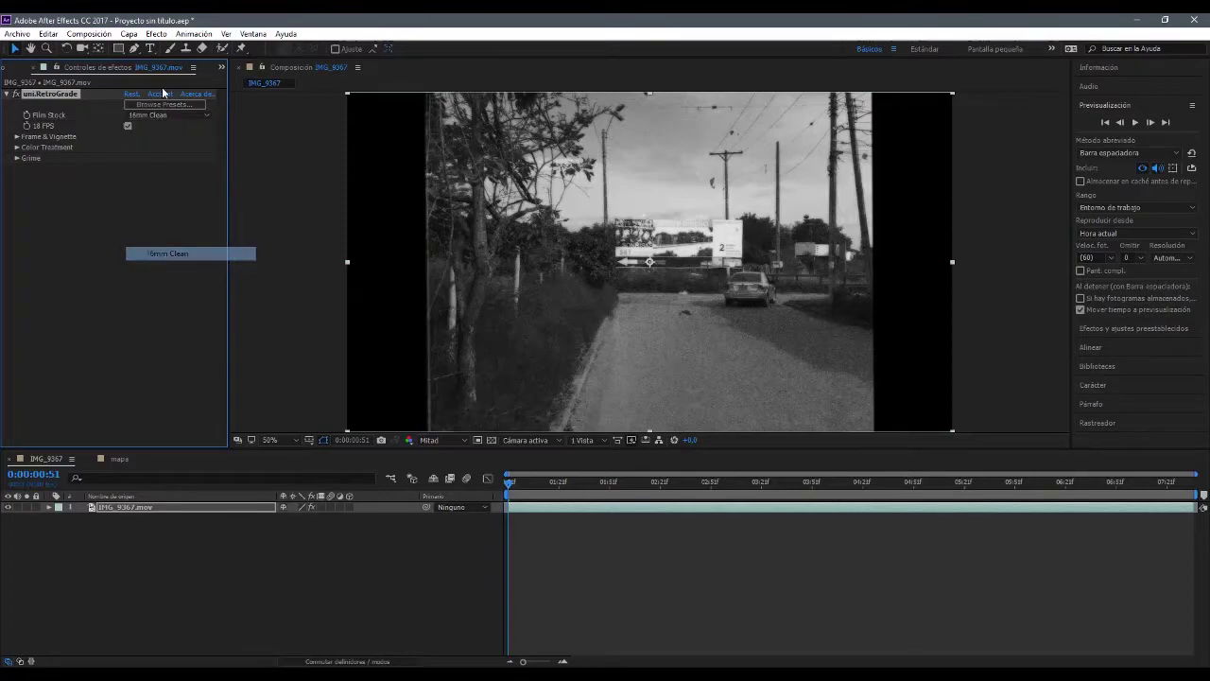
left_click(127, 126)
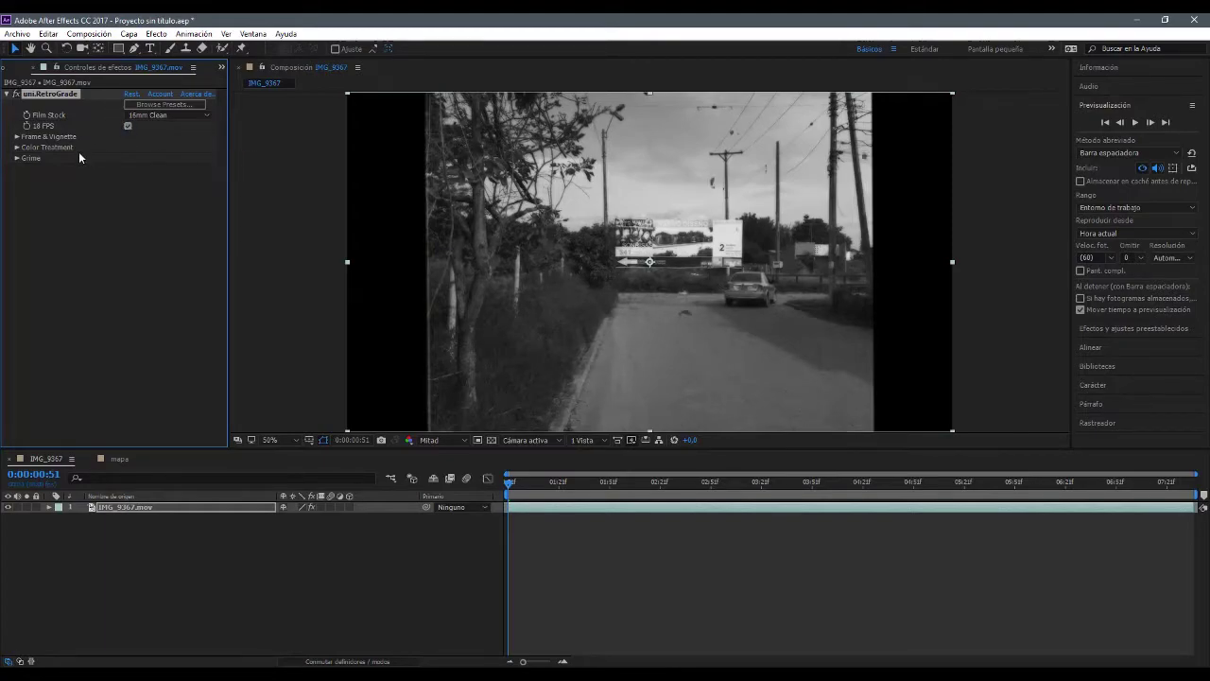
Try the Square frame size for uni.RetroGrade and set Frame Size to 16:9.
left_click(16, 137)
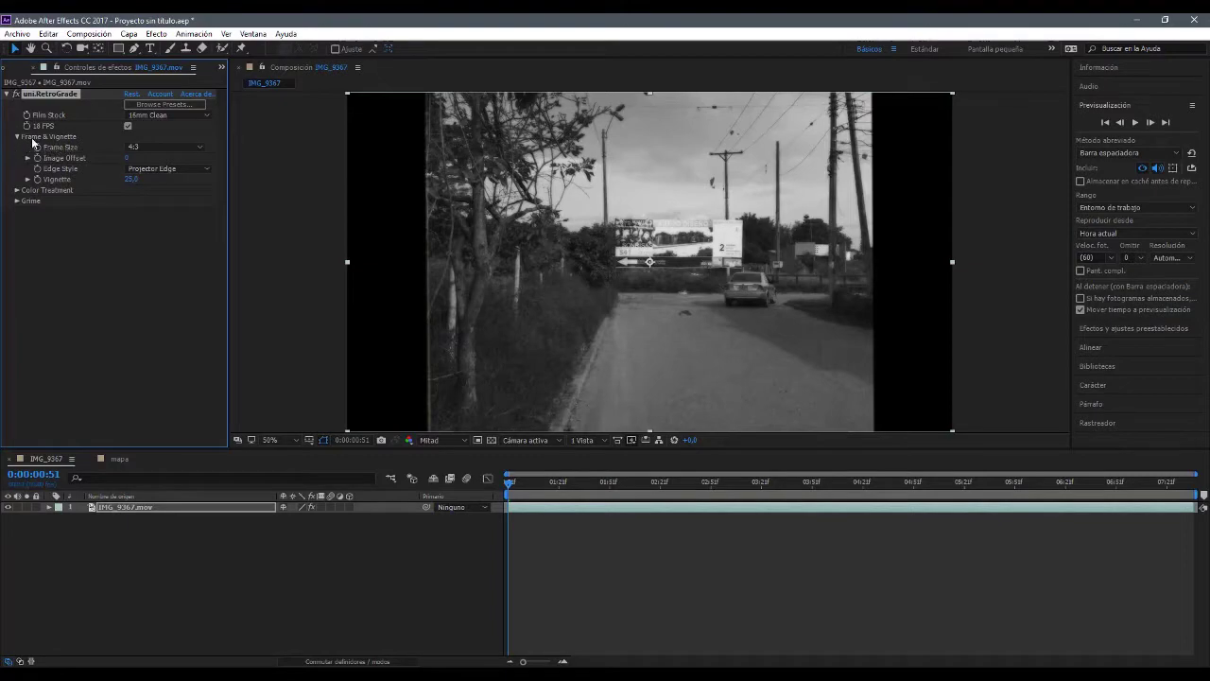
left_click(152, 150)
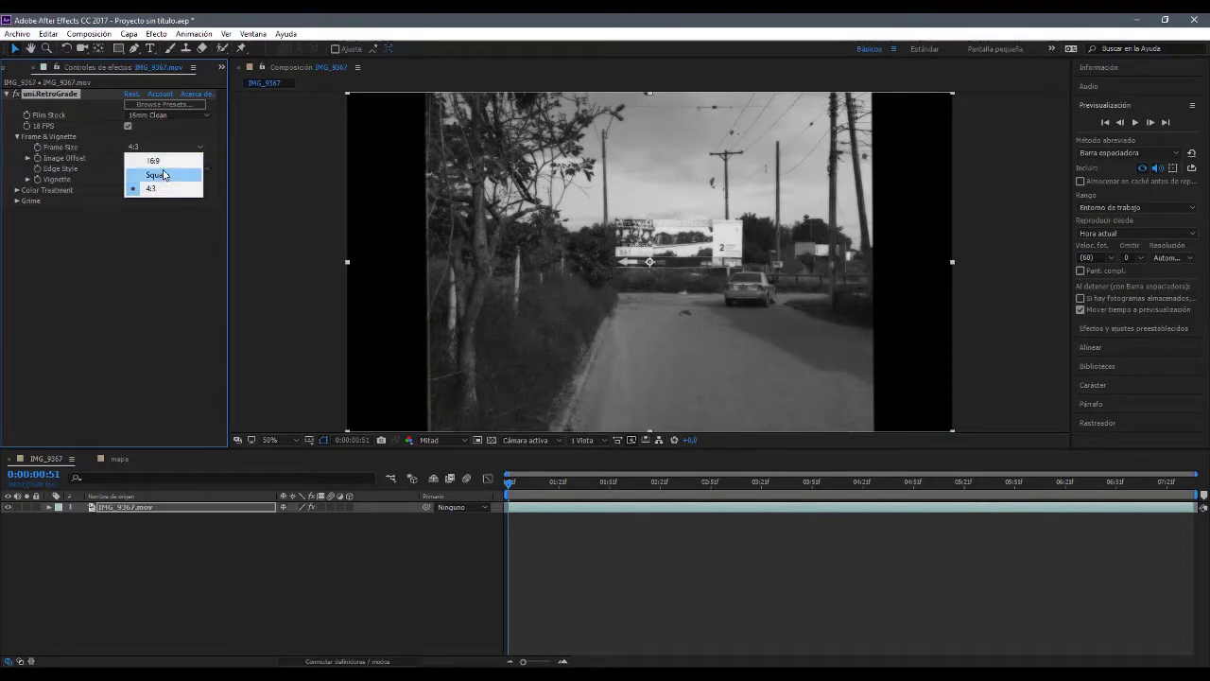
left_click(159, 173)
left_click(160, 149)
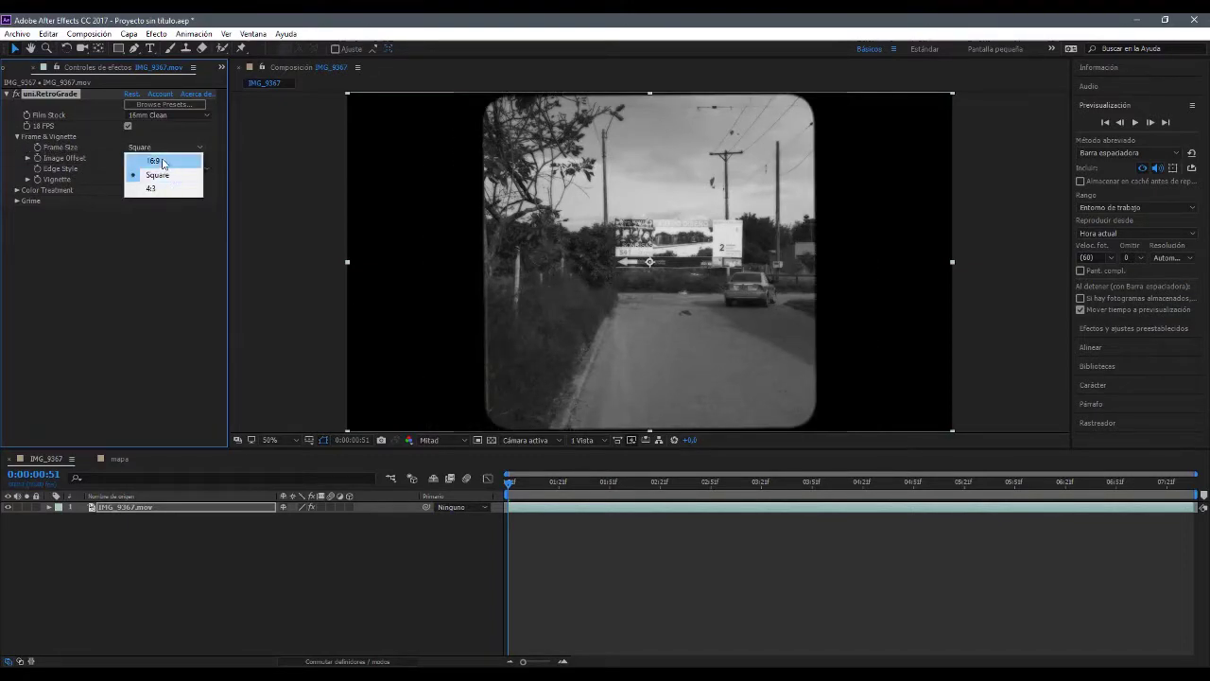
left_click(166, 158)
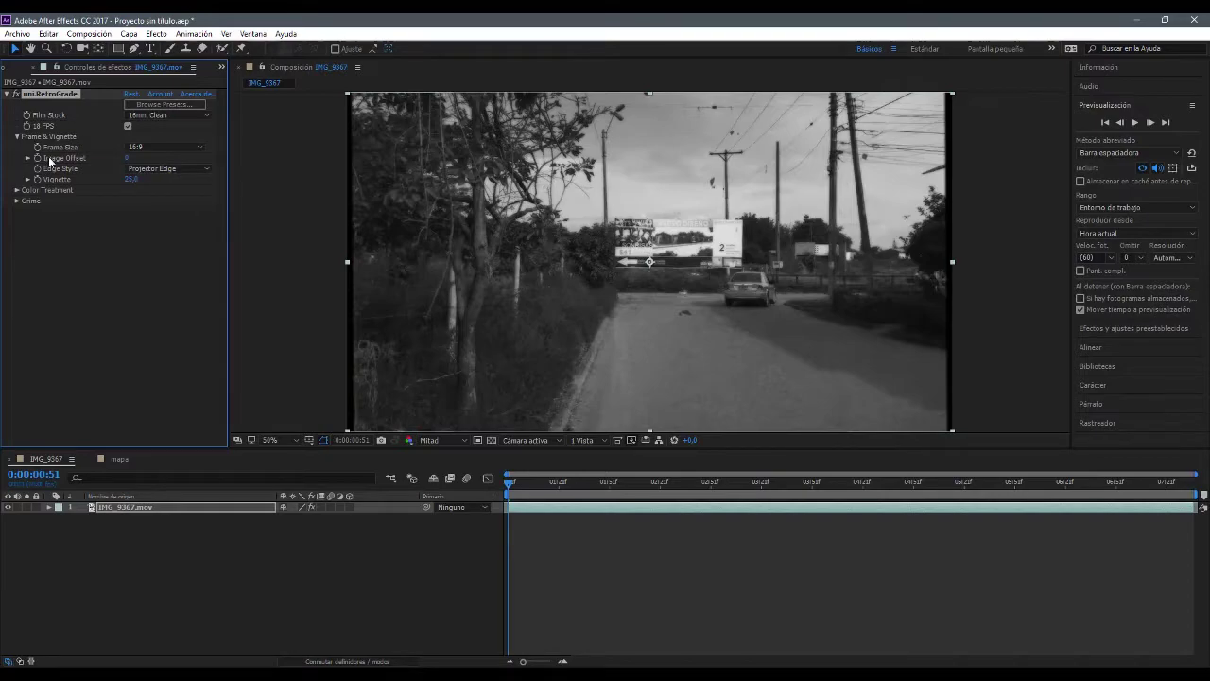
Try the Clean Edge style, set Edge Style to Faded Edge, and lower the Vignette to 4.0.
left_click(187, 169)
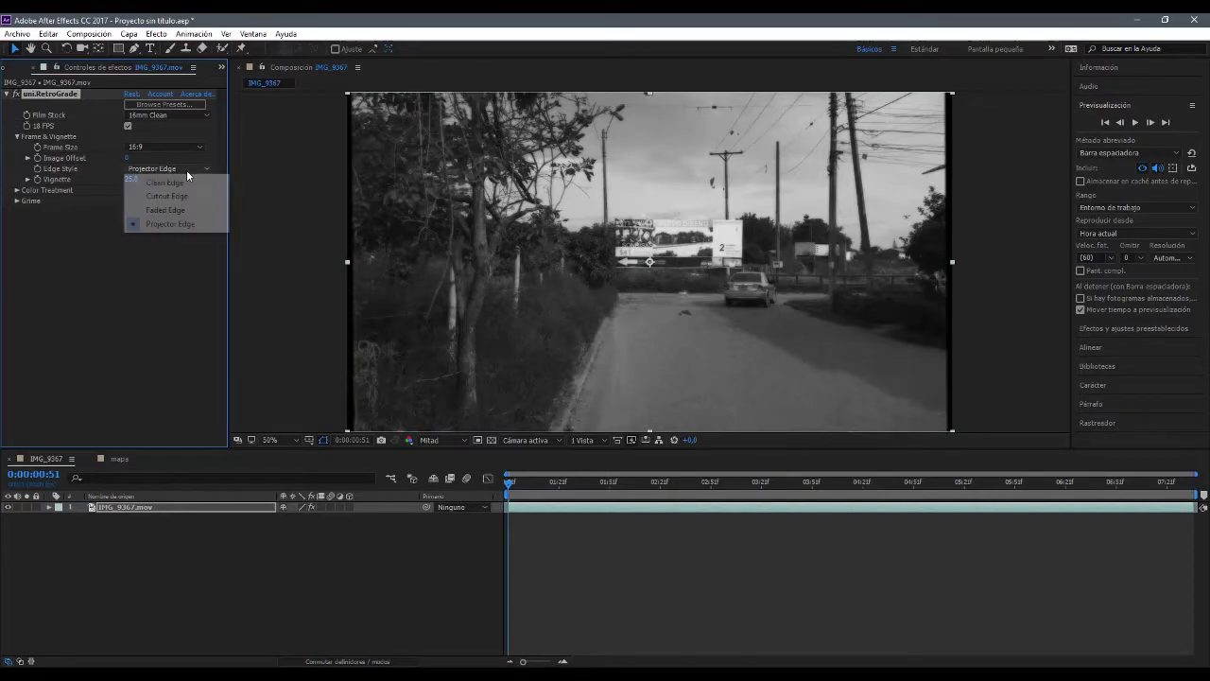
left_click(181, 181)
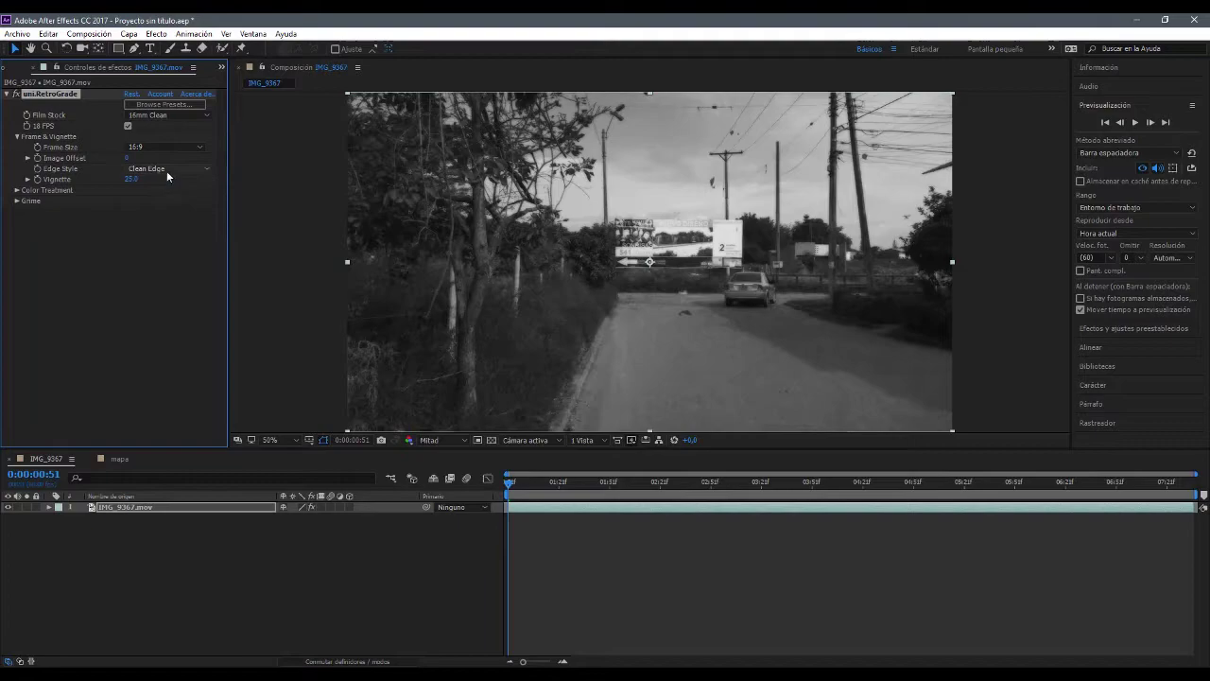
left_click(161, 168)
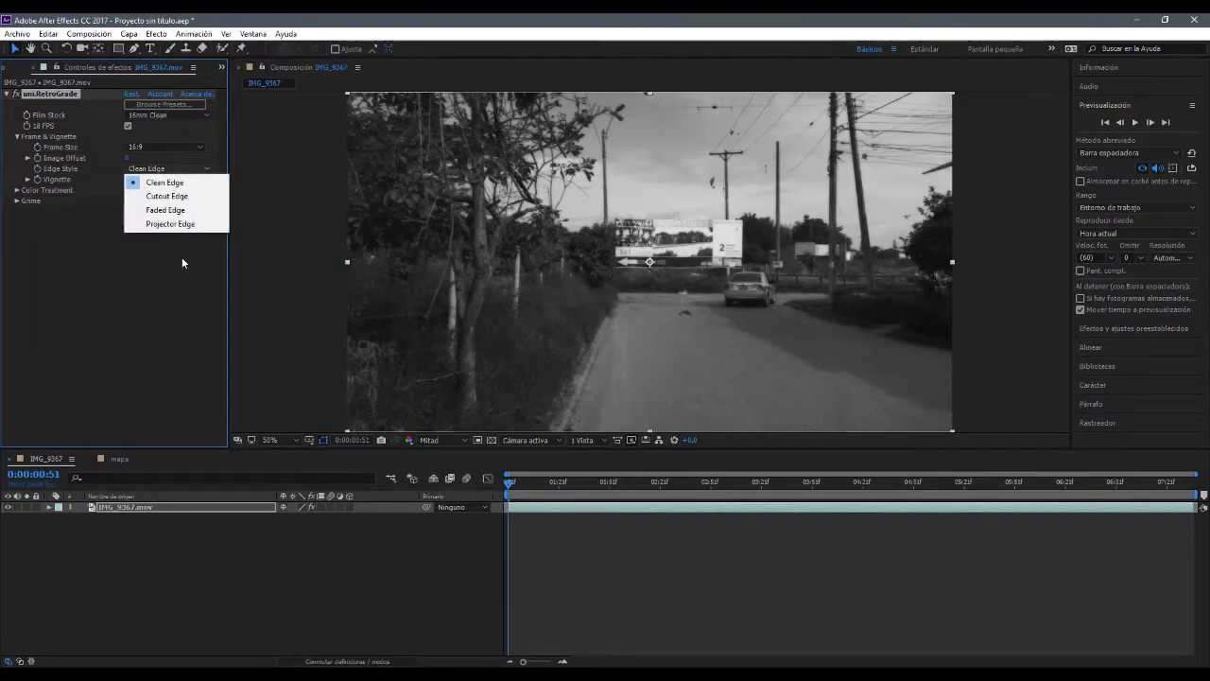
left_click(152, 209)
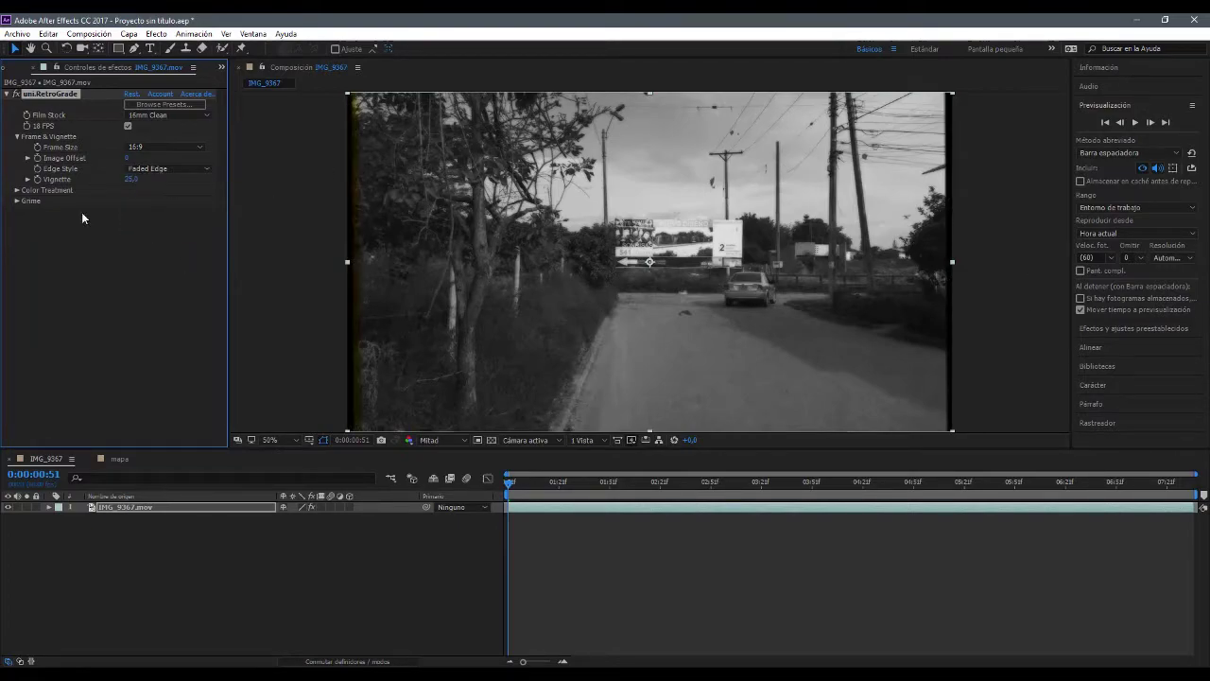
left_click_drag(131, 179, 18, 209)
Examine the Color Treatment and Grime parameters of the uni.RetroGrade effect.
left_click(17, 190)
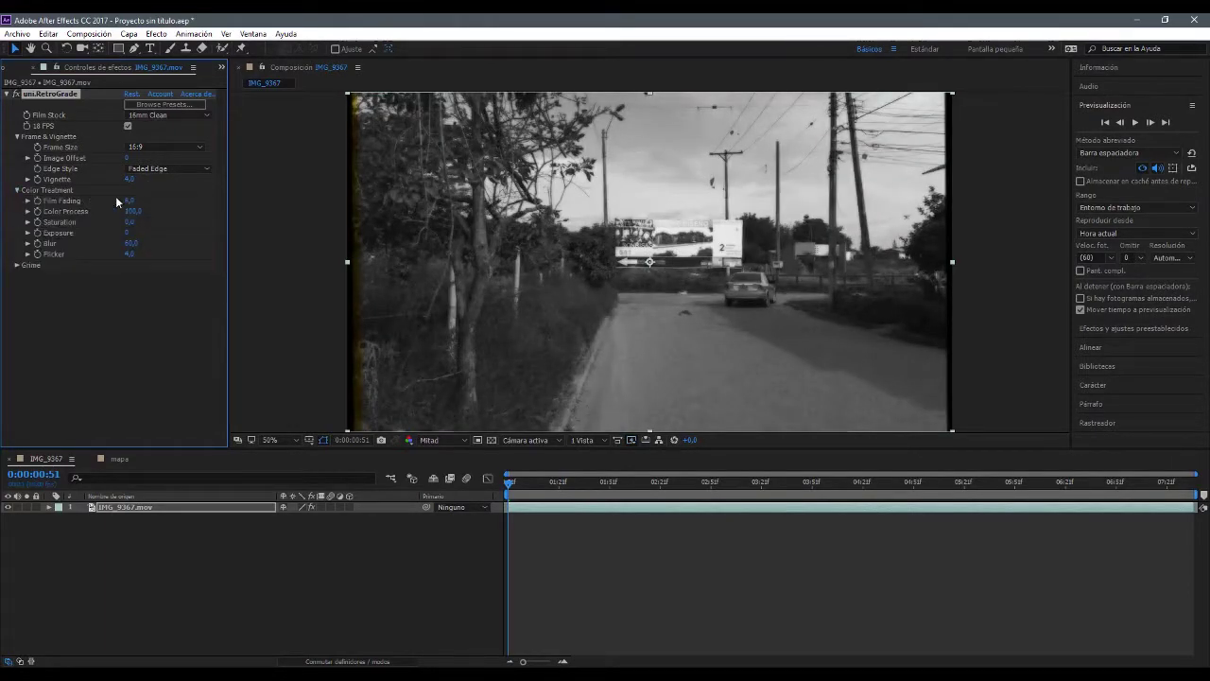
left_click(17, 191)
left_click(17, 201)
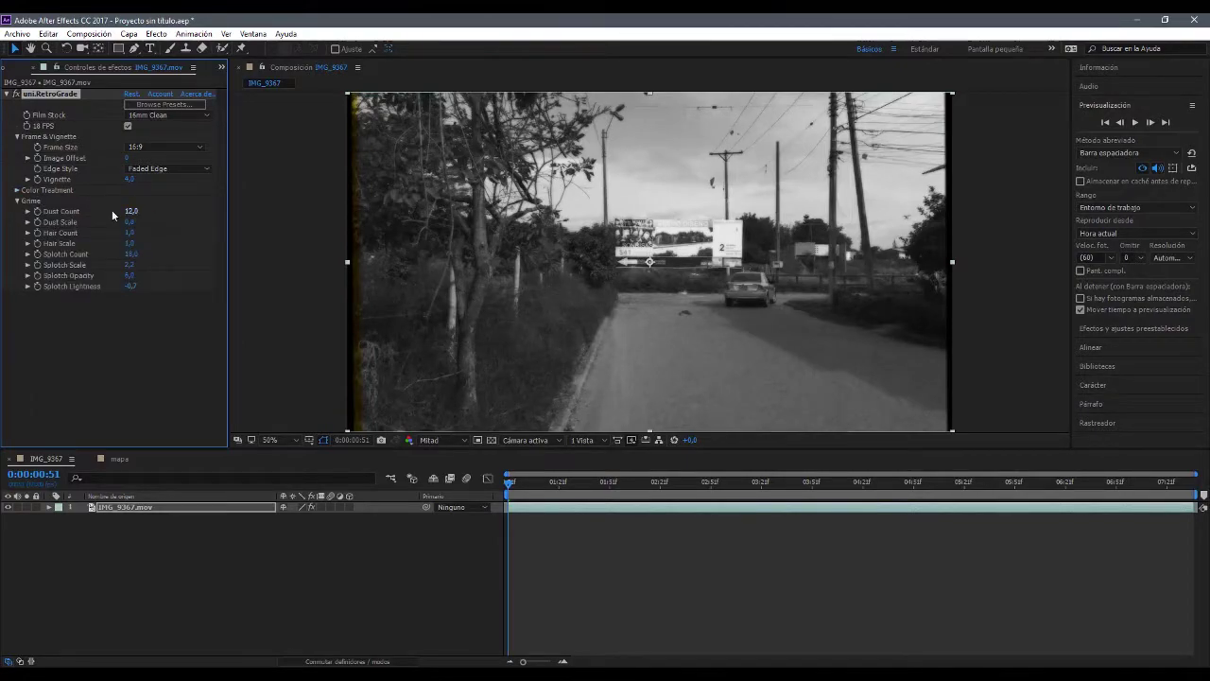
left_click(17, 201)
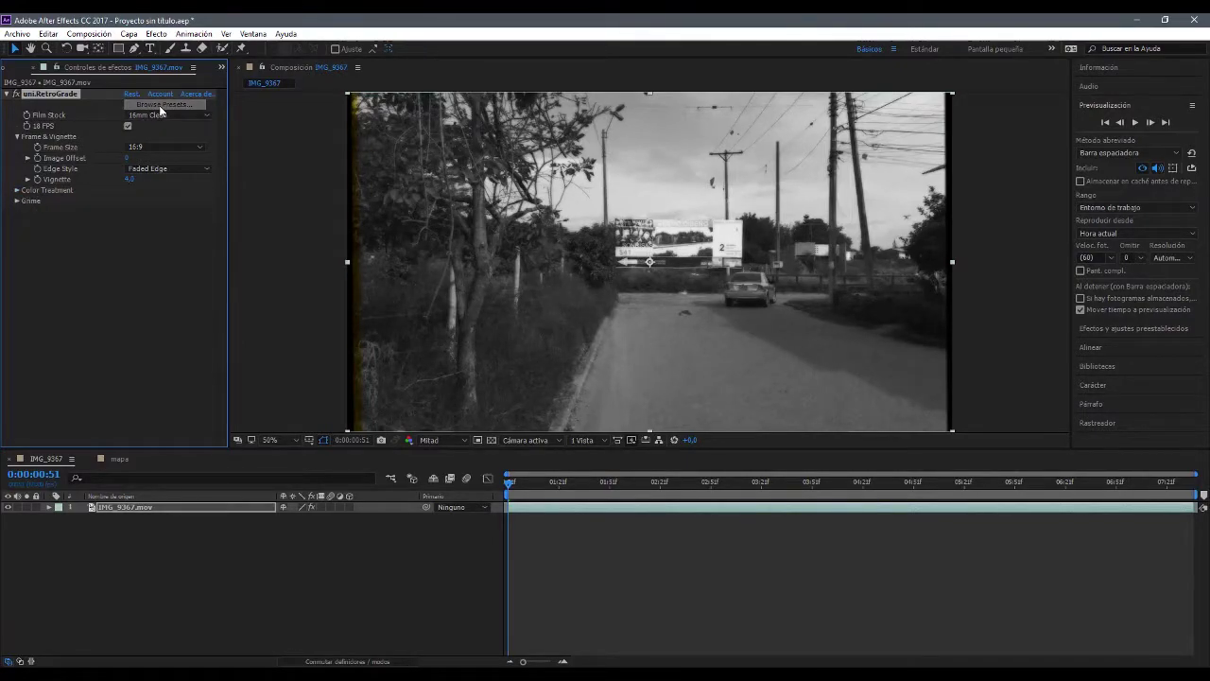
Try the 16mm Aged preset of uni.RetroGrade on the street clip and play a preview.
left_click(159, 105)
left_click(104, 156)
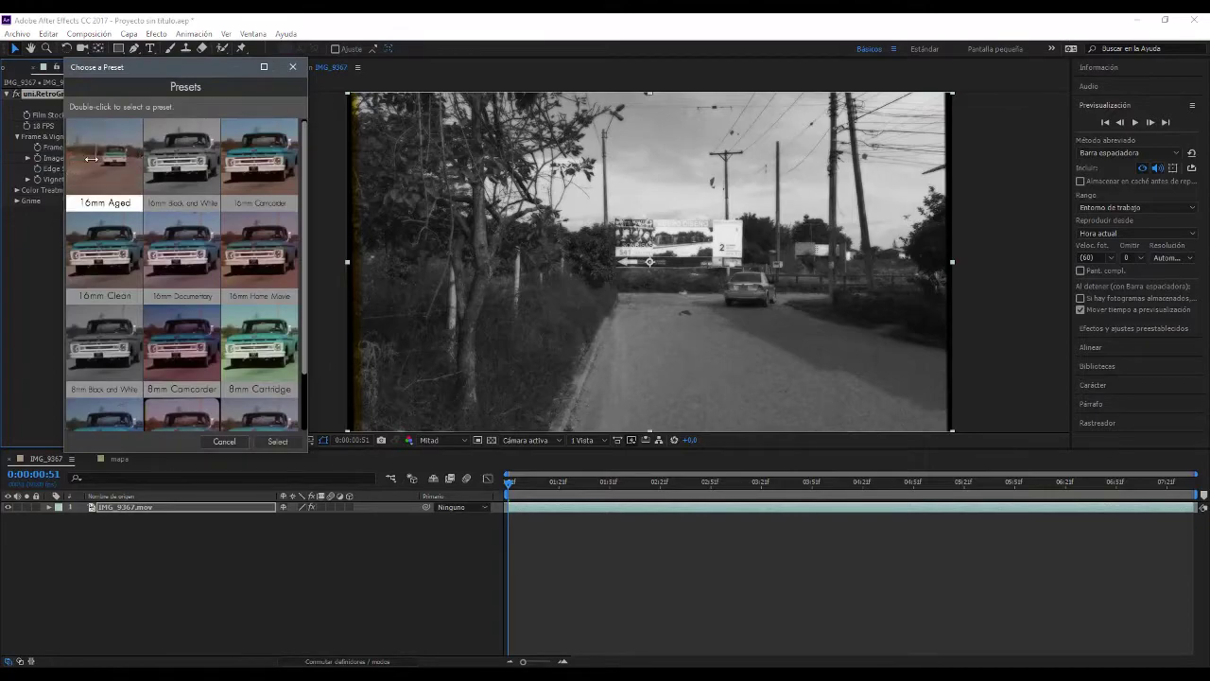
left_click(277, 440)
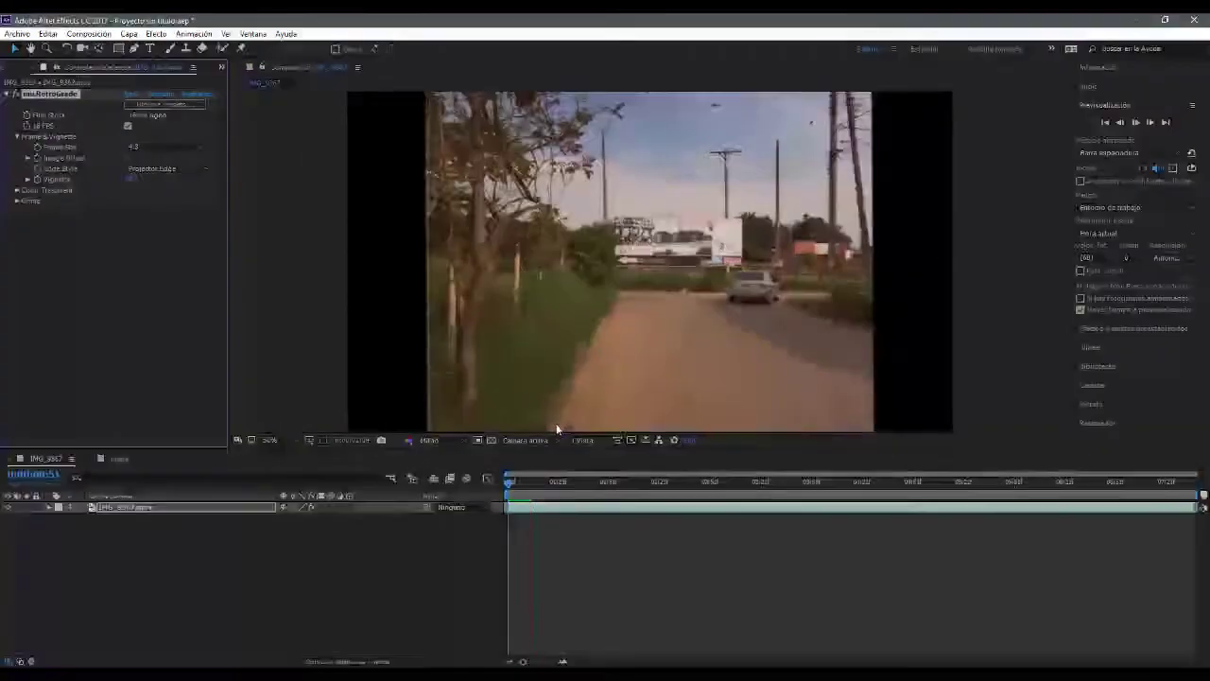
key("space")
Set the 16mm Aged look to a 16:9 Frame Size, preview it from the start, and set Edge Style to Clean Edge.
left_click(156, 150)
left_click(147, 167)
key("Home")
key("space")
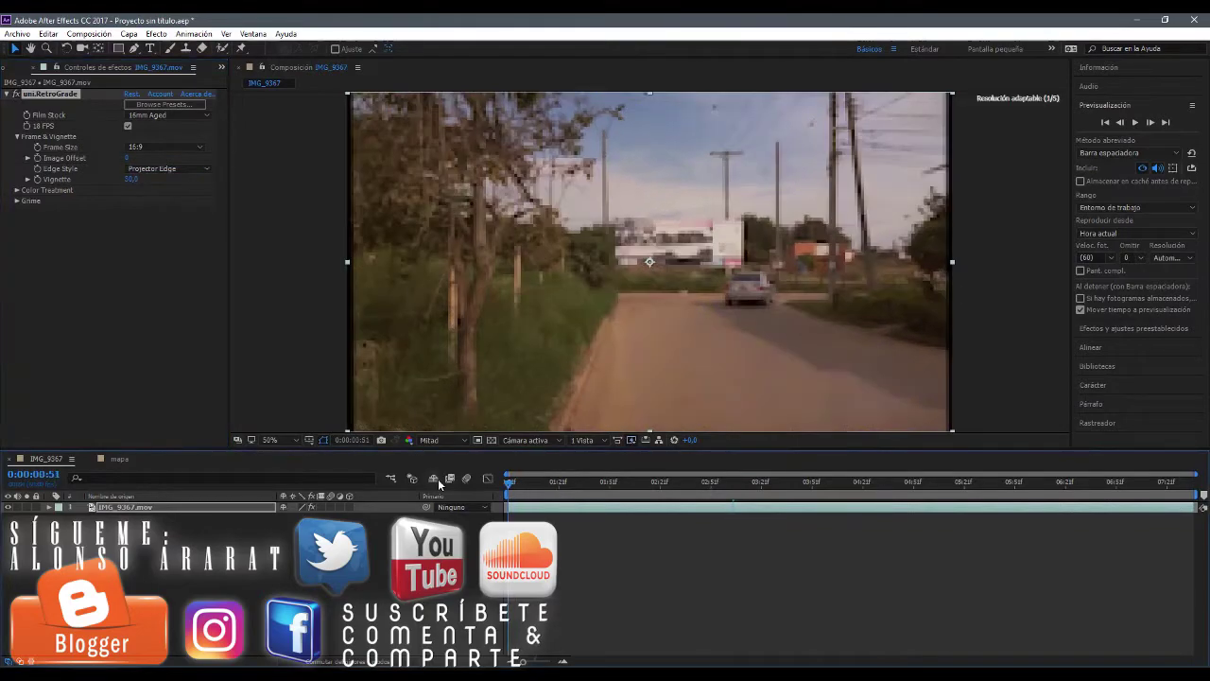
left_click(189, 170)
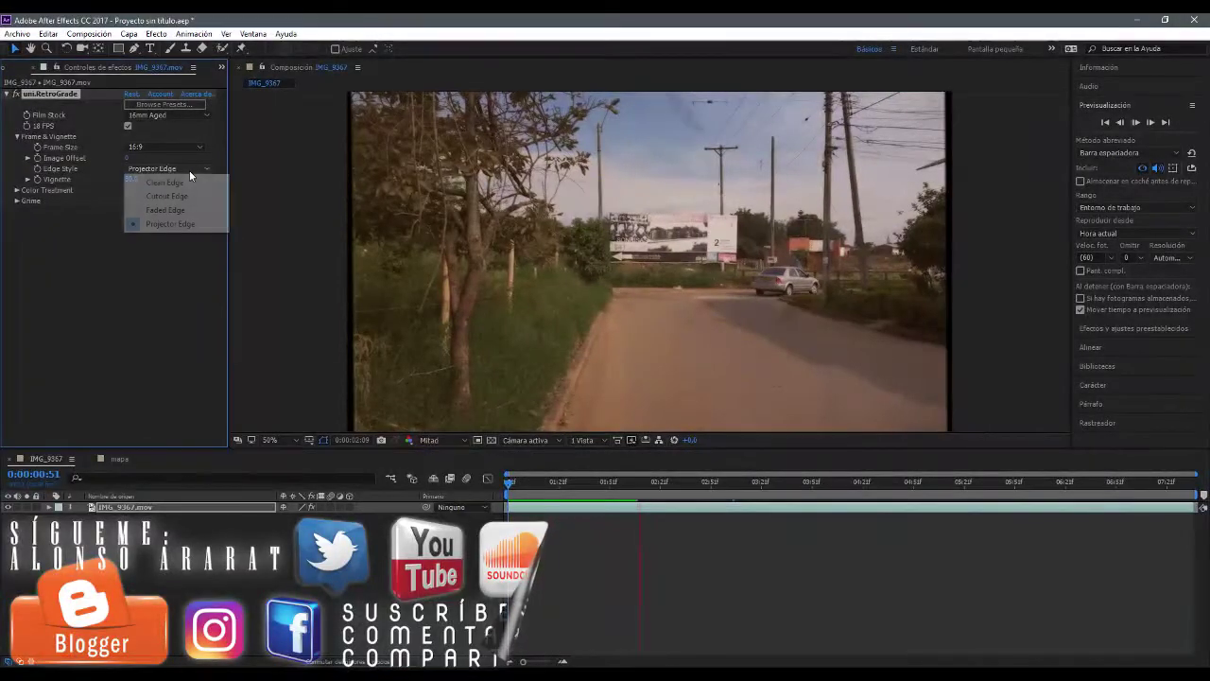
left_click(167, 181)
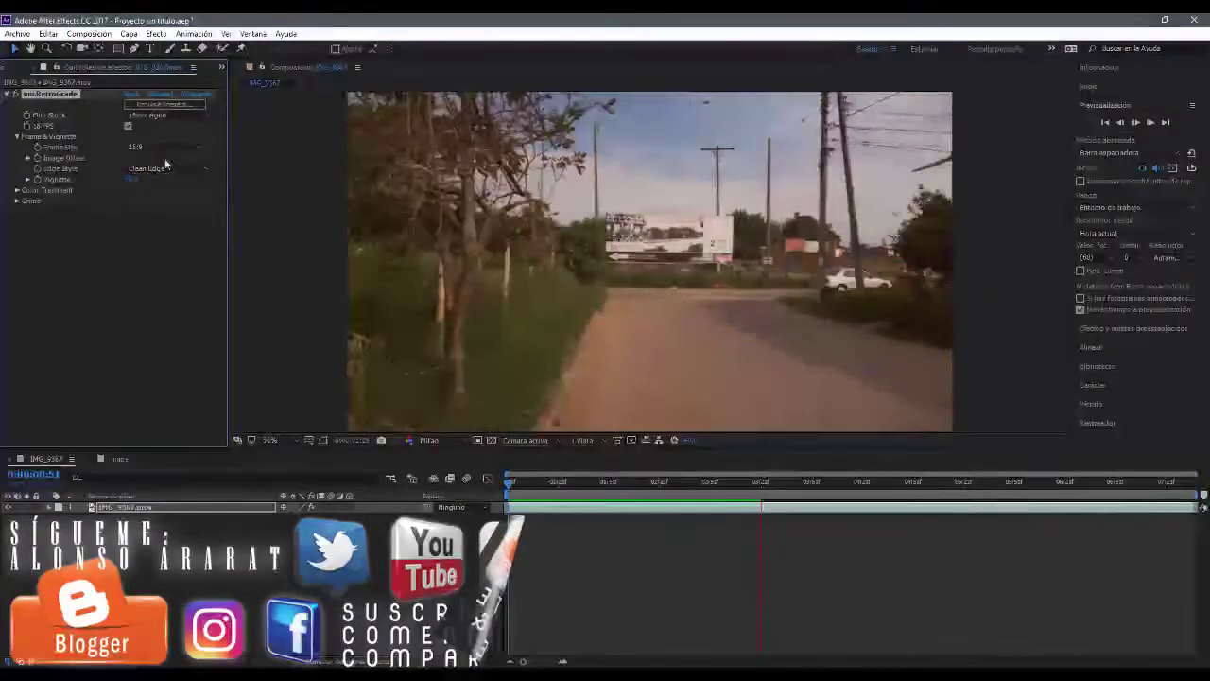
Apply the 8mm Cartridge preset to the uni.RetroGrade effect.
left_click(181, 104)
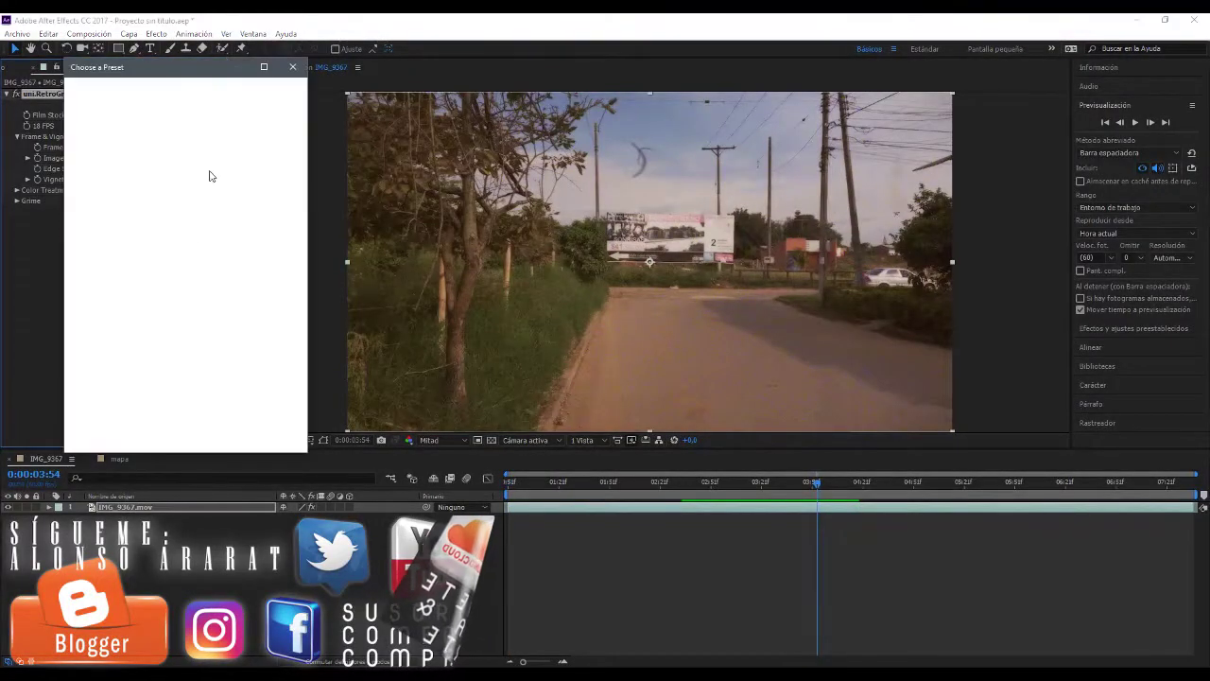
left_click(267, 303)
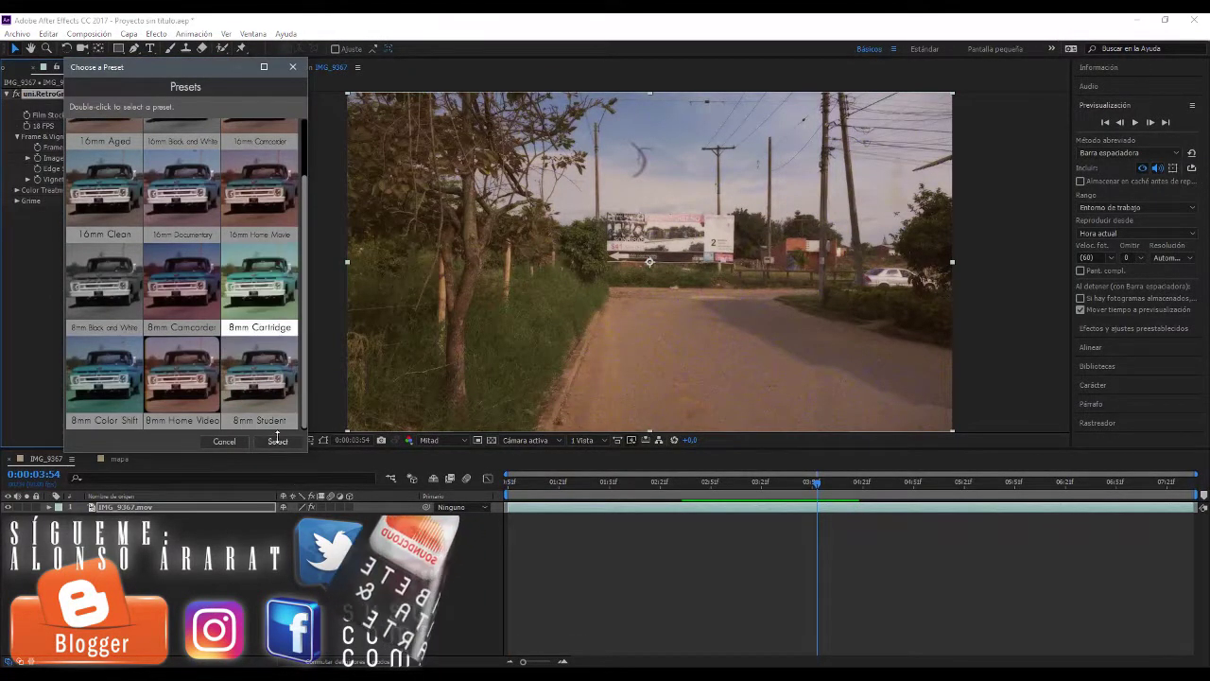
left_click(277, 441)
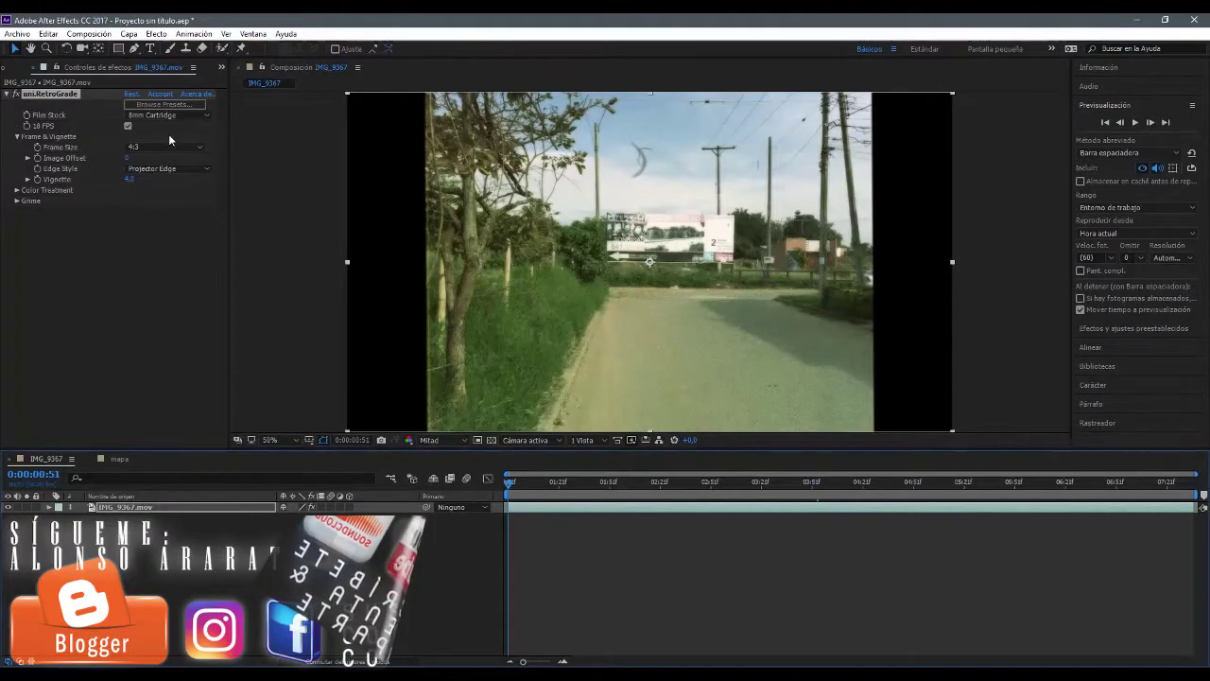
Set the 8mm Cartridge look's Frame Size to 16:9 and its Edge Style to Clean Edge.
left_click(166, 146)
left_click(147, 167)
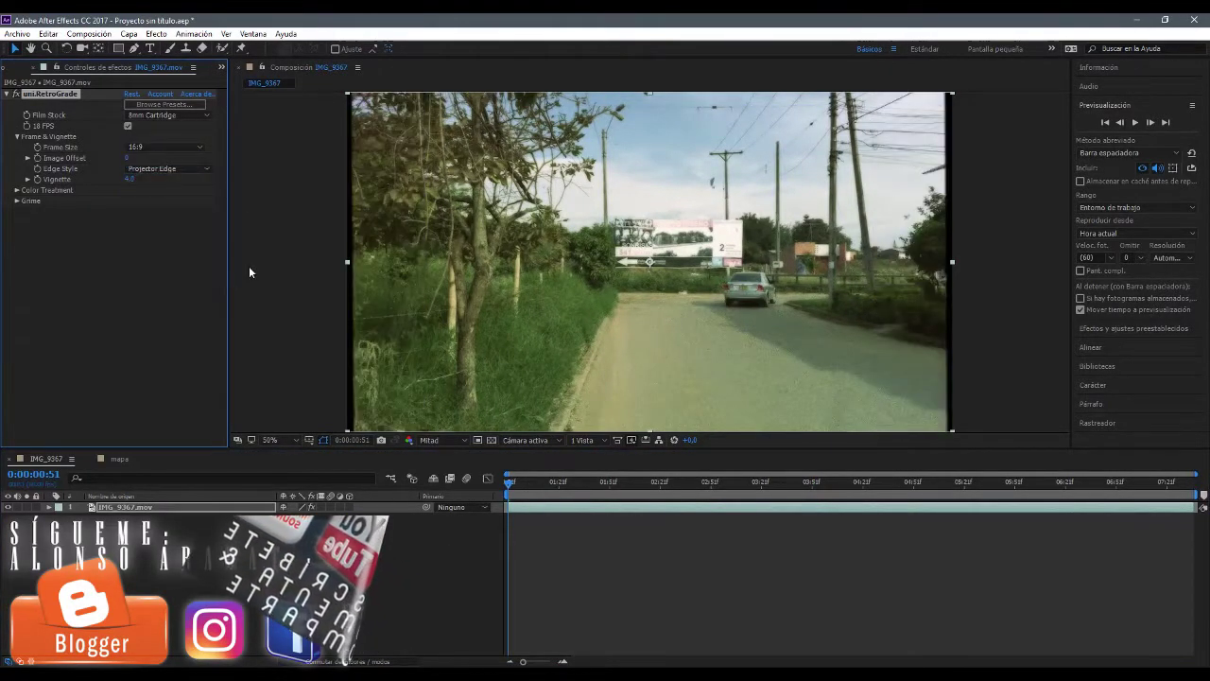
left_click(163, 169)
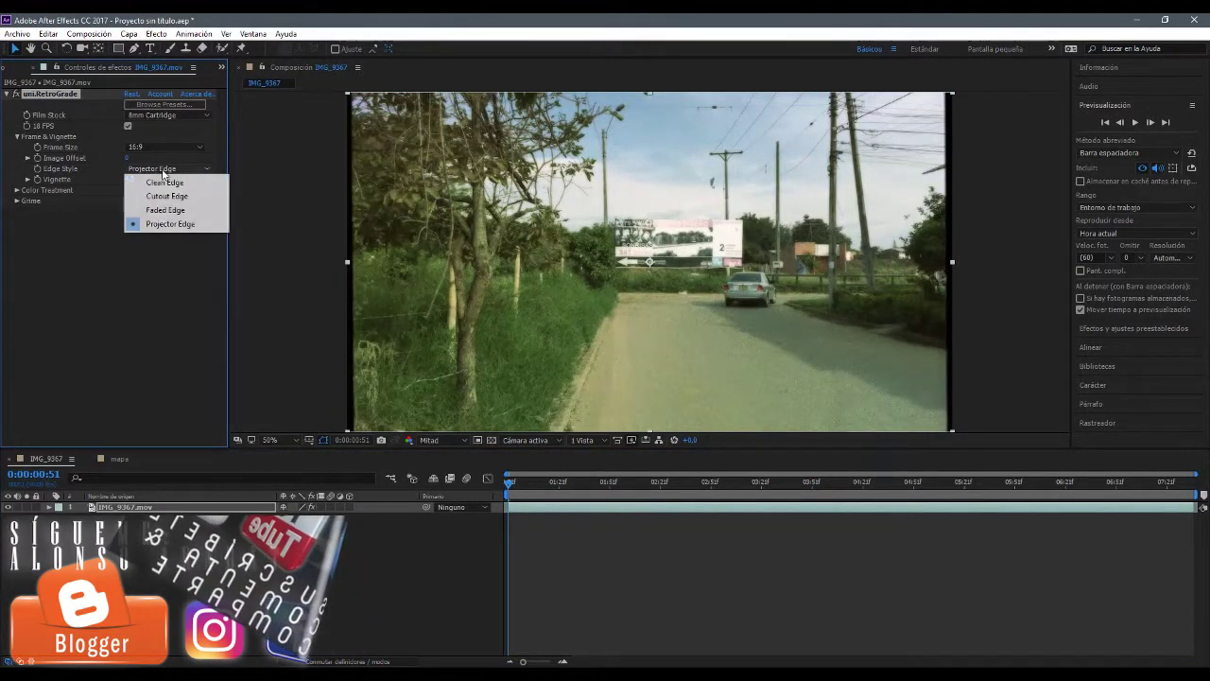
left_click(164, 181)
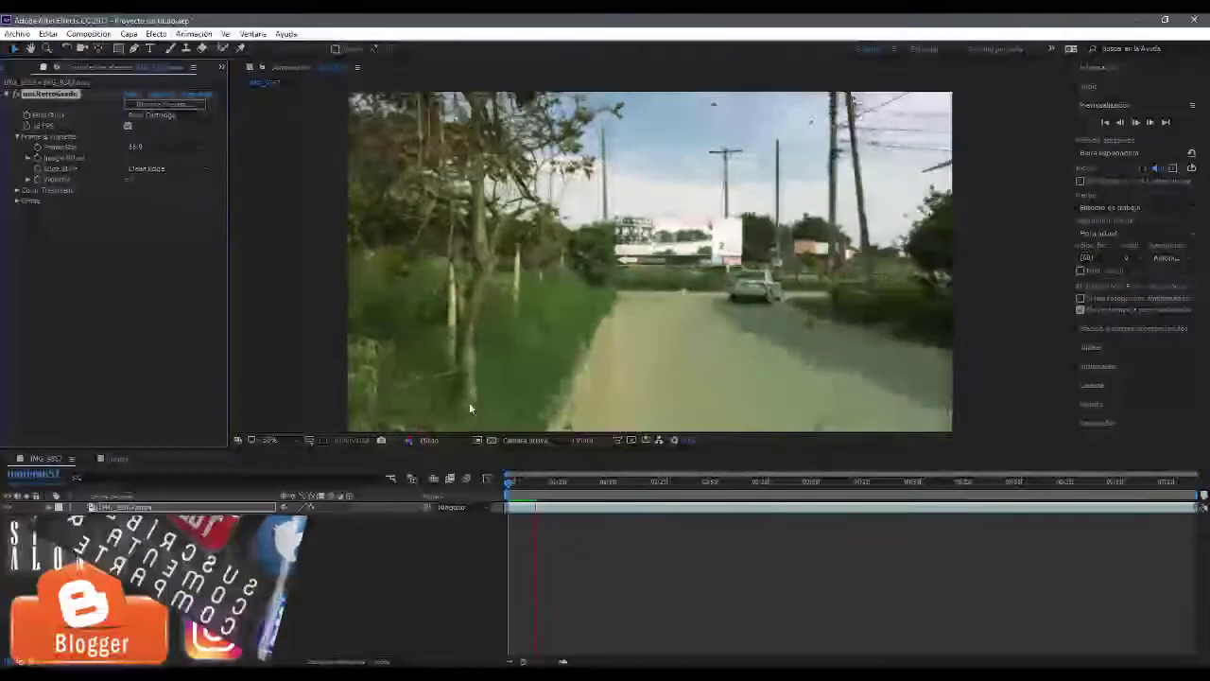